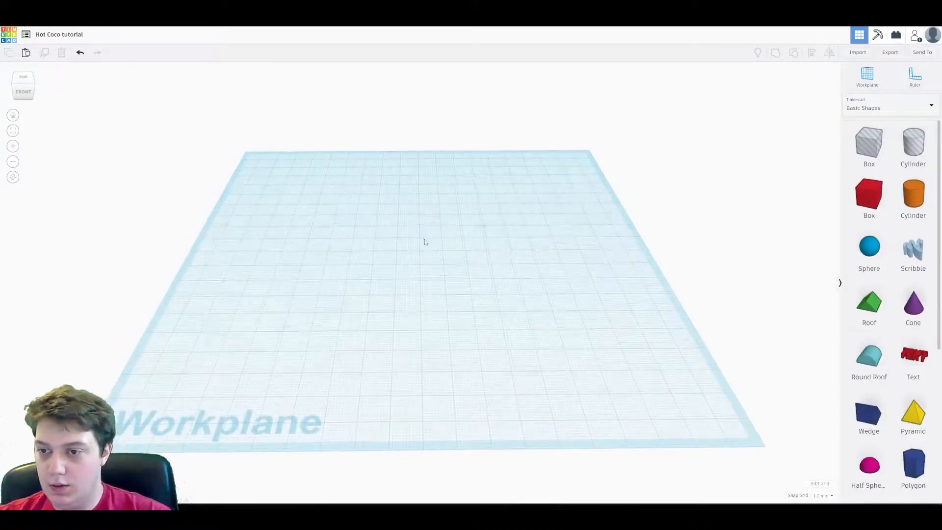
Place a solid cylinder near the middle of the workplane.
{"action": "scroll", "coordinate": [419, 255], "scroll_direction": "up", "scroll_amount": 5}
{"action": "scroll", "coordinate": [426, 329], "scroll_direction": "down", "scroll_amount": 3}
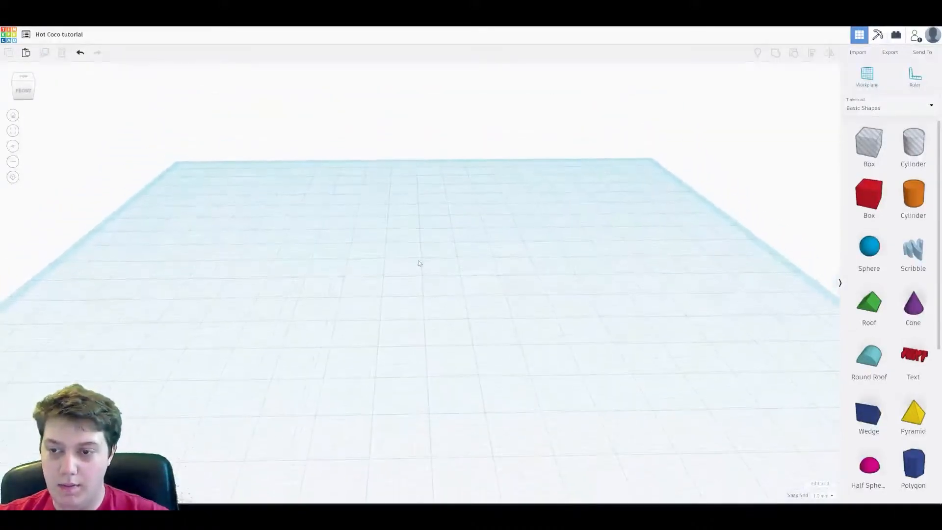
{"action": "left_click_drag", "start_coordinate": [916, 195], "coordinate": [425, 320]}
{"action": "scroll", "coordinate": [426, 324], "scroll_direction": "up", "scroll_amount": 2}
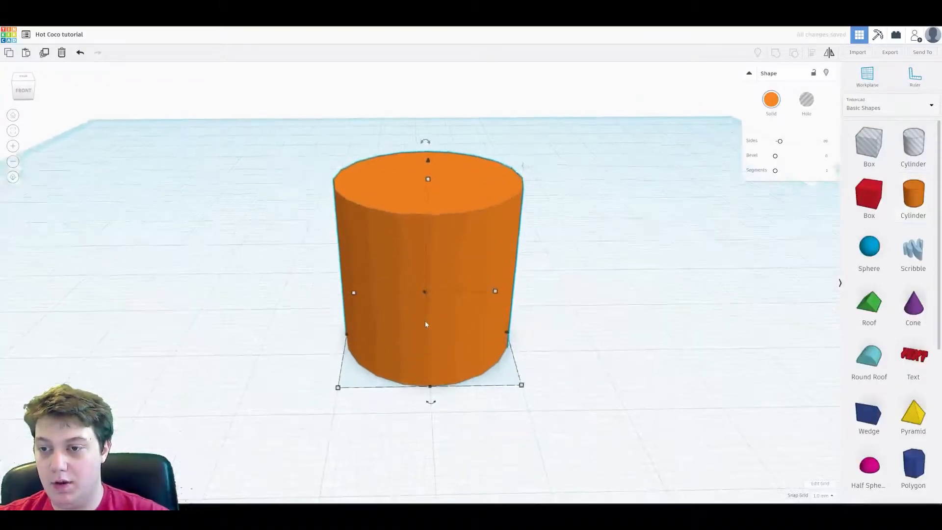
{"action": "middle_click_drag", "start_coordinate": [507, 263], "coordinate": [505, 282]}
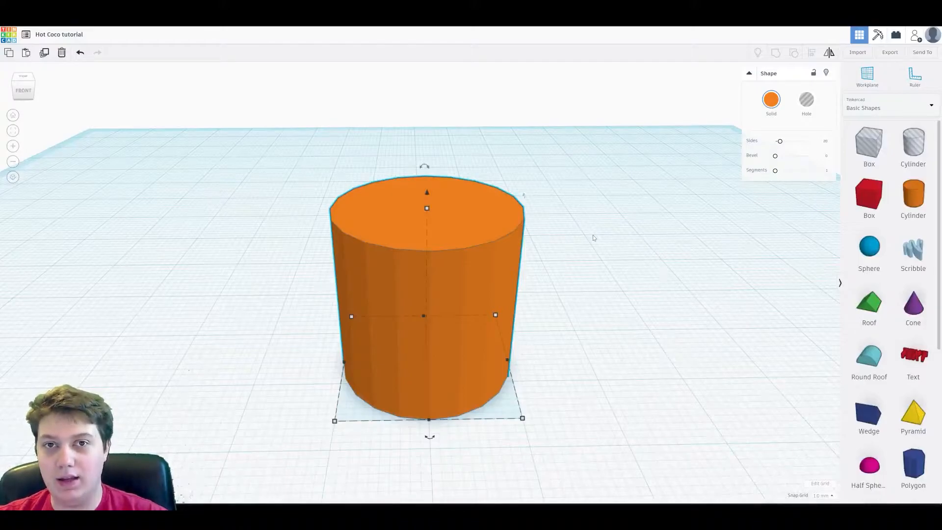
{"action": "right_click_drag", "start_coordinate": [452, 296], "coordinate": [450, 275]}
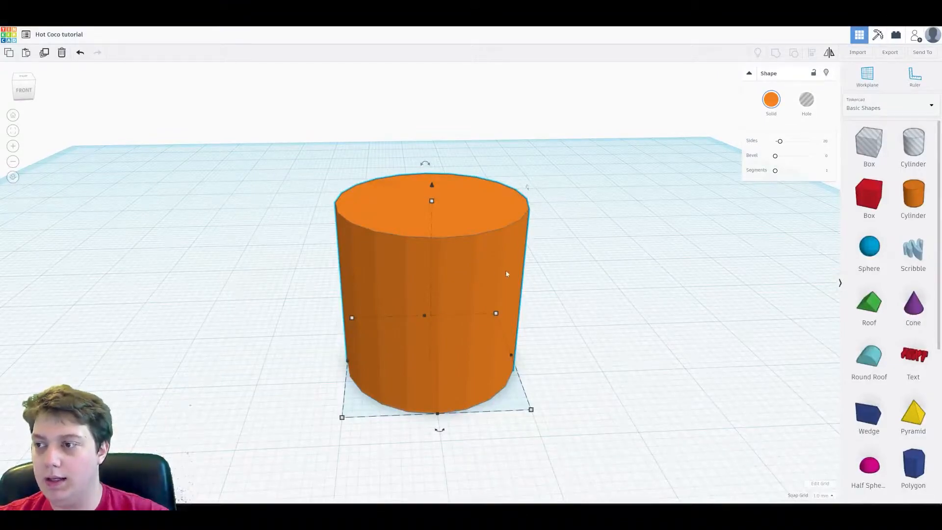
Raise the orange cylinder's number of sides to the maximum of 64 for a smooth round wall.
{"action": "left_click", "coordinate": [239, 287]}
{"action": "right_click_drag", "start_coordinate": [376, 309], "coordinate": [414, 297]}
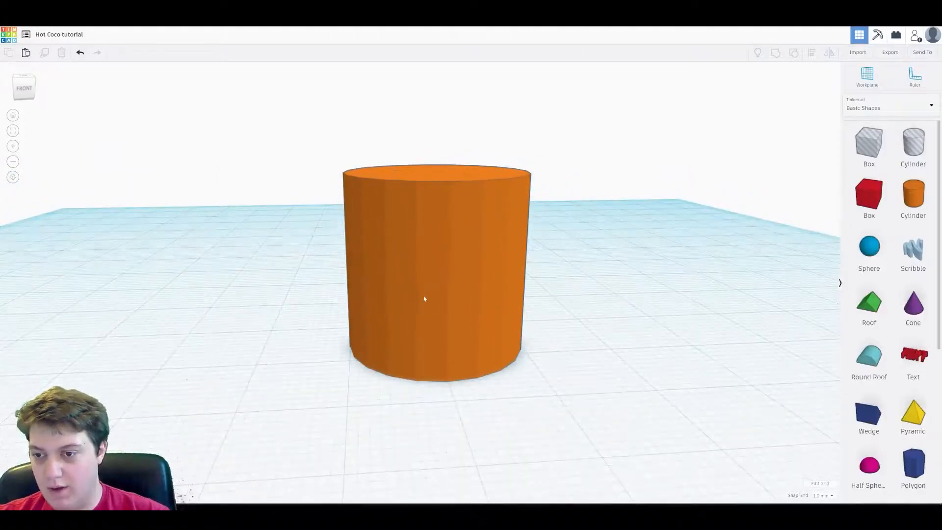
{"action": "right_click_drag", "start_coordinate": [491, 300], "coordinate": [318, 266]}
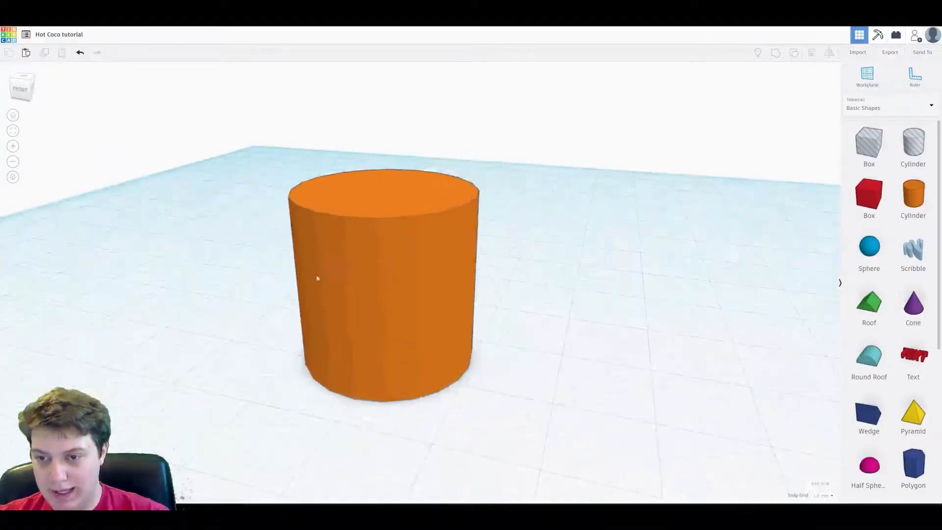
{"action": "right_click_drag", "start_coordinate": [385, 276], "coordinate": [407, 294]}
{"action": "left_click", "coordinate": [407, 294]}
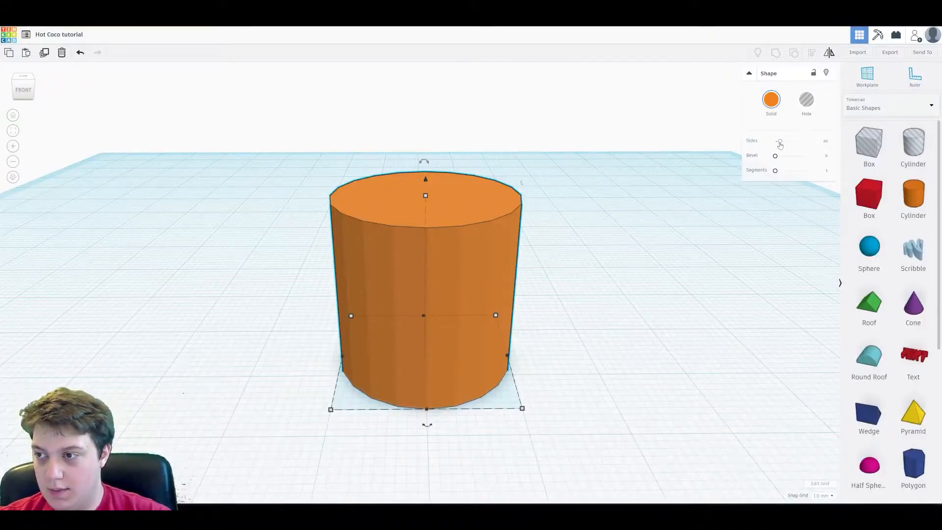
{"action": "left_click_drag", "start_coordinate": [781, 144], "coordinate": [809, 143]}
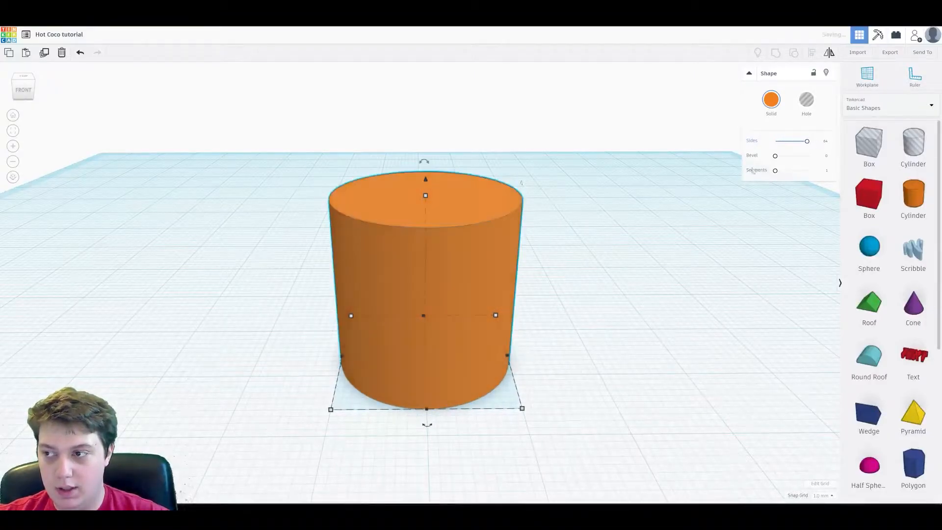
{"action": "left_click", "coordinate": [254, 271]}
{"action": "right_click_drag", "start_coordinate": [255, 272], "coordinate": [323, 307]}
{"action": "scroll", "coordinate": [385, 290], "scroll_direction": "up", "scroll_amount": 10}
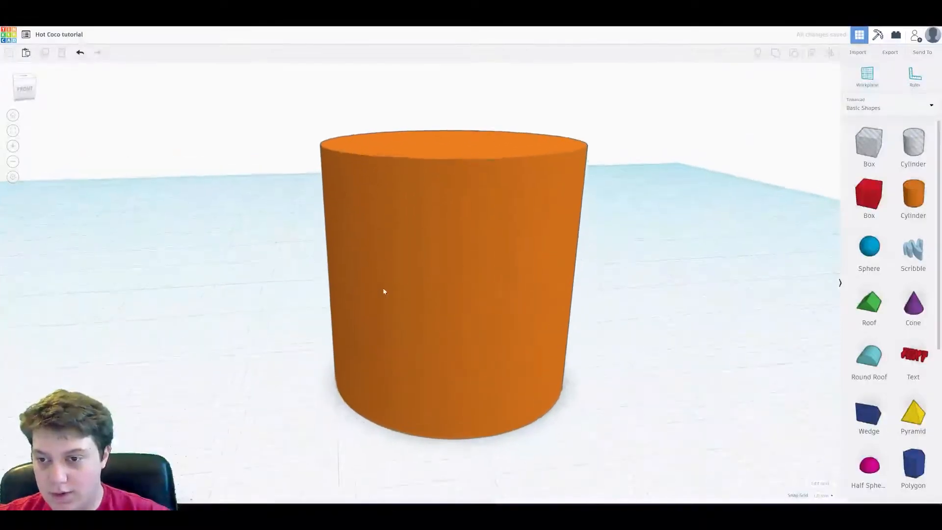
{"action": "scroll", "coordinate": [574, 263], "scroll_direction": "down", "scroll_amount": 10}
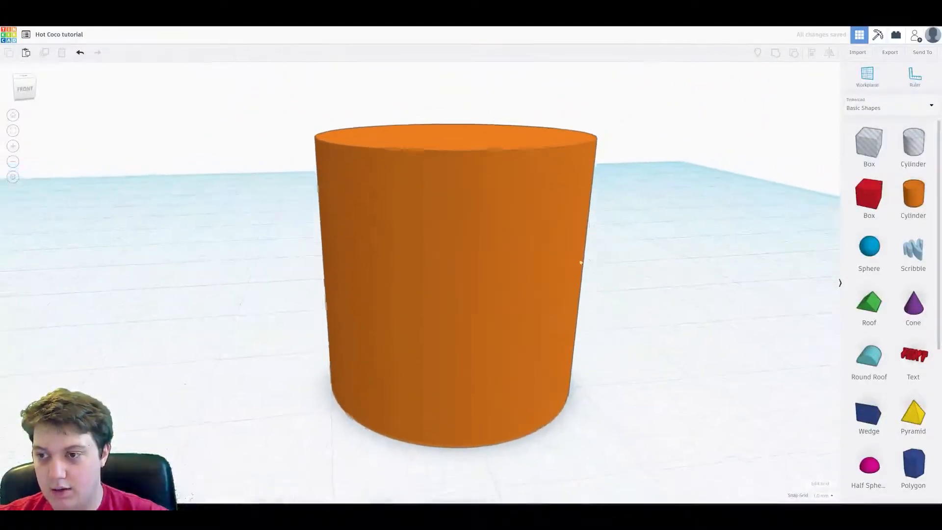
Give the orange cylinder a bevel of 1 and round it with 10 segments.
{"action": "left_click", "coordinate": [477, 267]}
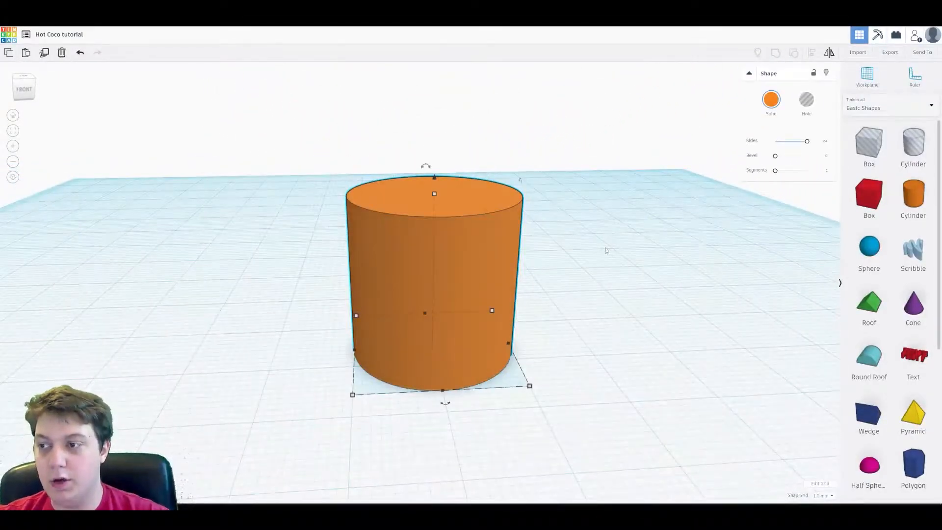
{"action": "left_click", "coordinate": [613, 227]}
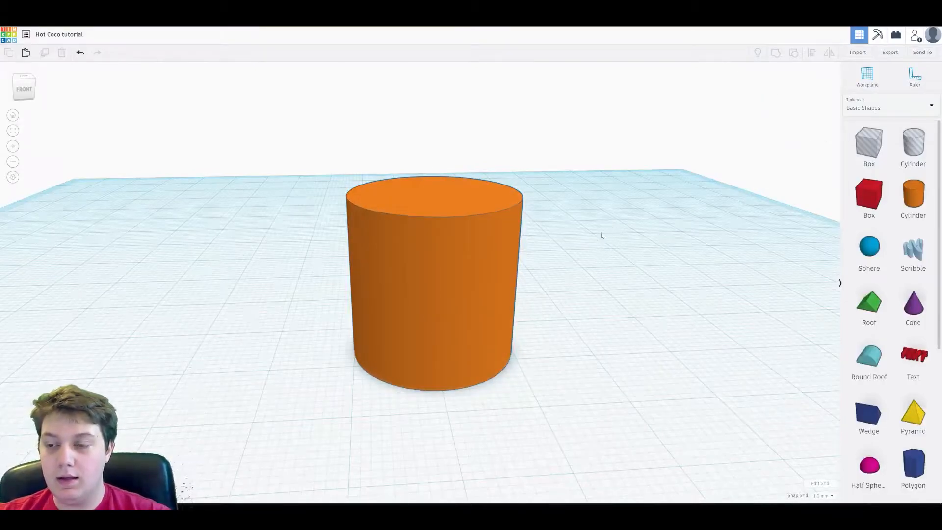
{"action": "left_click", "coordinate": [488, 250]}
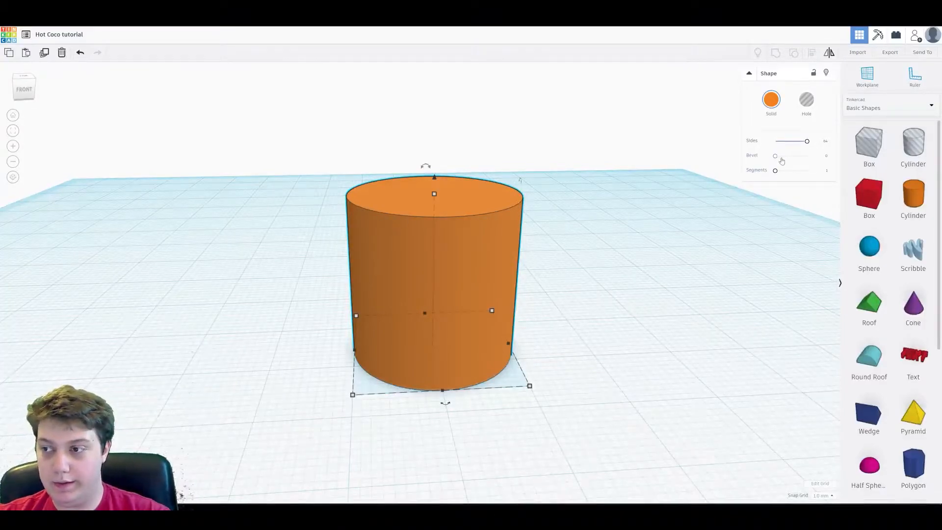
{"action": "left_click_drag", "start_coordinate": [778, 161], "coordinate": [787, 160]}
{"action": "left_click", "coordinate": [824, 157]}
{"action": "type", "text": "1"}
{"action": "key", "text": "Return"}
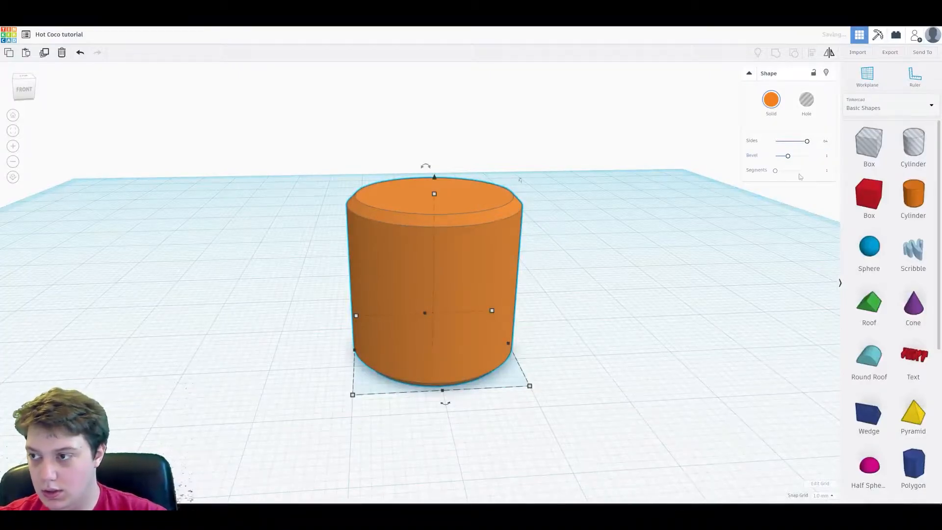
{"action": "left_click_drag", "start_coordinate": [776, 174], "coordinate": [812, 170]}
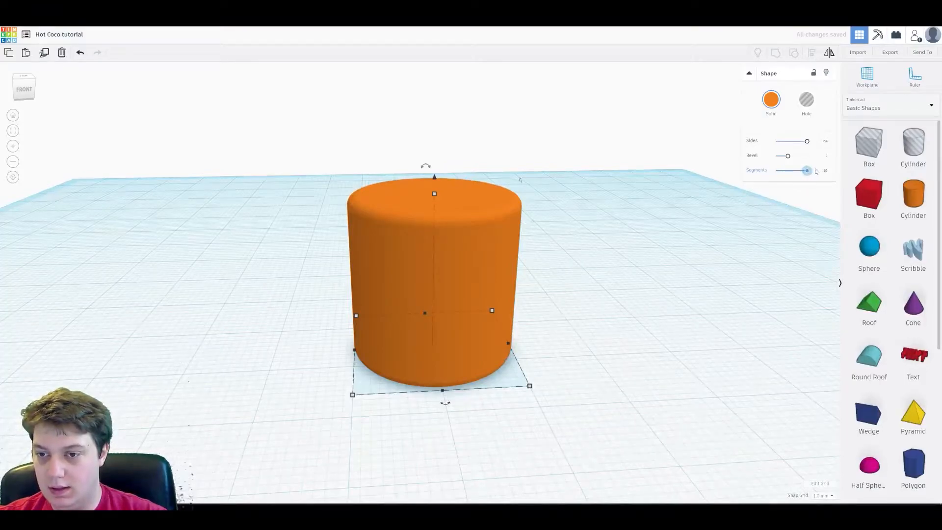
Reduce the orange cylinder's bevel to 0.5 and deselect it.
{"action": "right_click_drag", "start_coordinate": [641, 206], "coordinate": [700, 208]}
{"action": "left_click_drag", "start_coordinate": [788, 156], "coordinate": [786, 156]}
{"action": "left_click", "coordinate": [825, 158]}
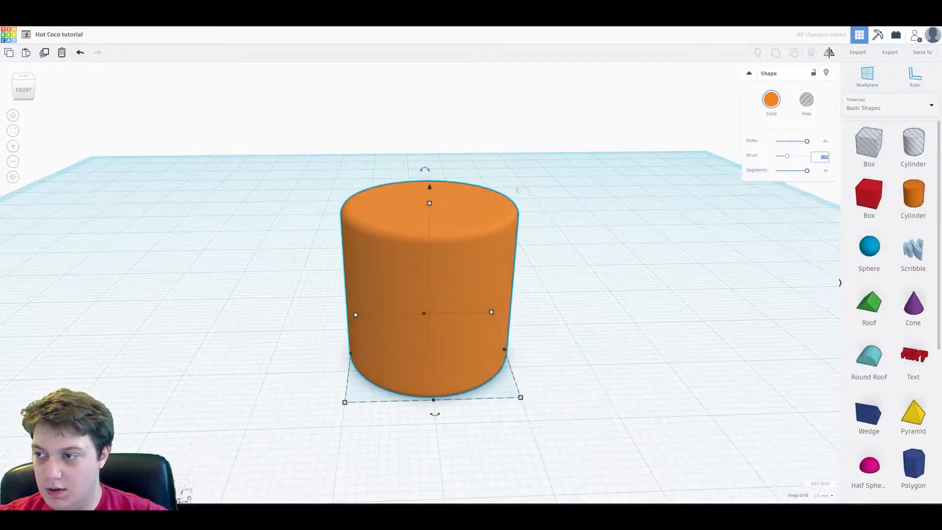
{"action": "type", "text": "0.5"}
{"action": "key", "text": "Return"}
{"action": "left_click", "coordinate": [595, 221]}
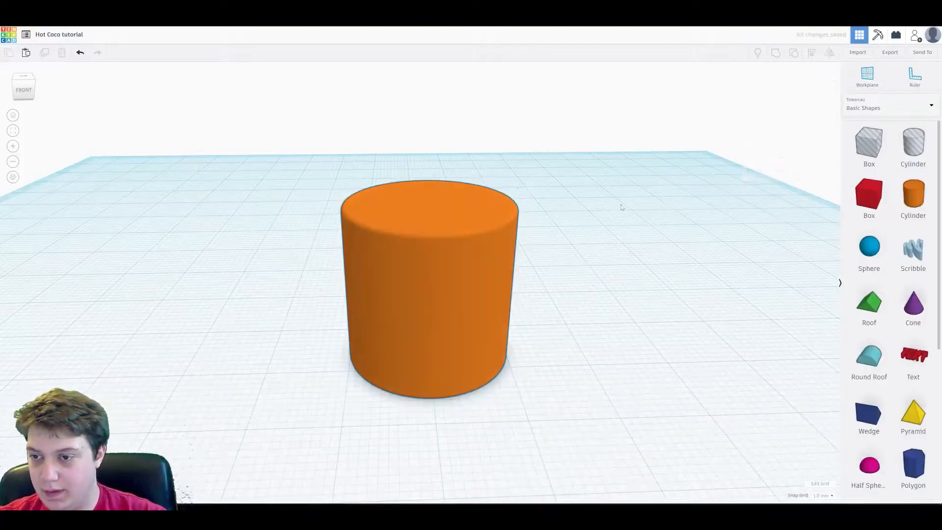
{"action": "right_click_drag", "start_coordinate": [595, 221], "coordinate": [596, 191]}
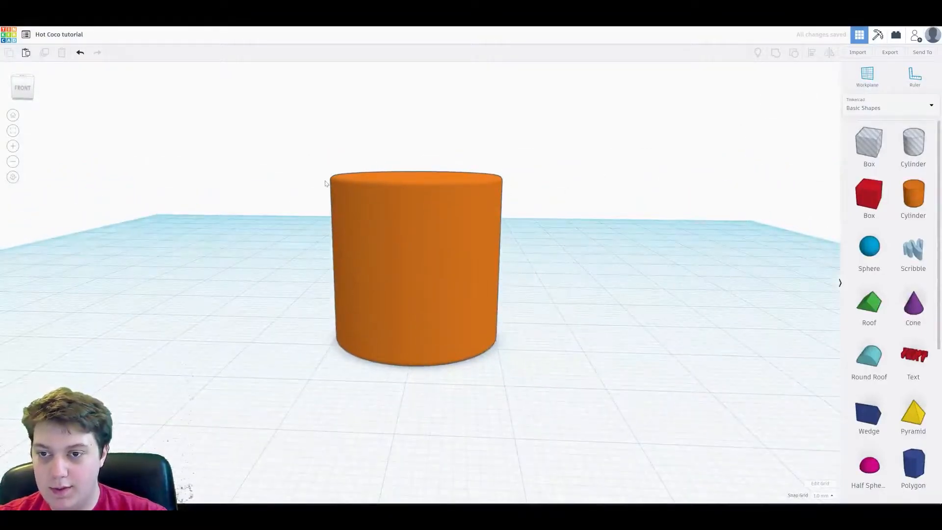
{"action": "right_click_drag", "start_coordinate": [385, 166], "coordinate": [420, 212]}
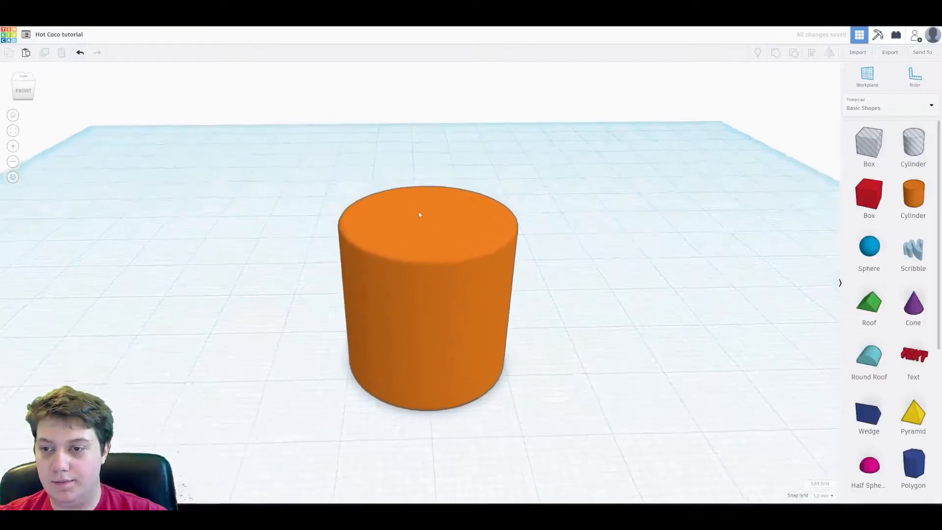
{"action": "left_click", "coordinate": [421, 221]}
{"action": "left_click", "coordinate": [737, 245]}
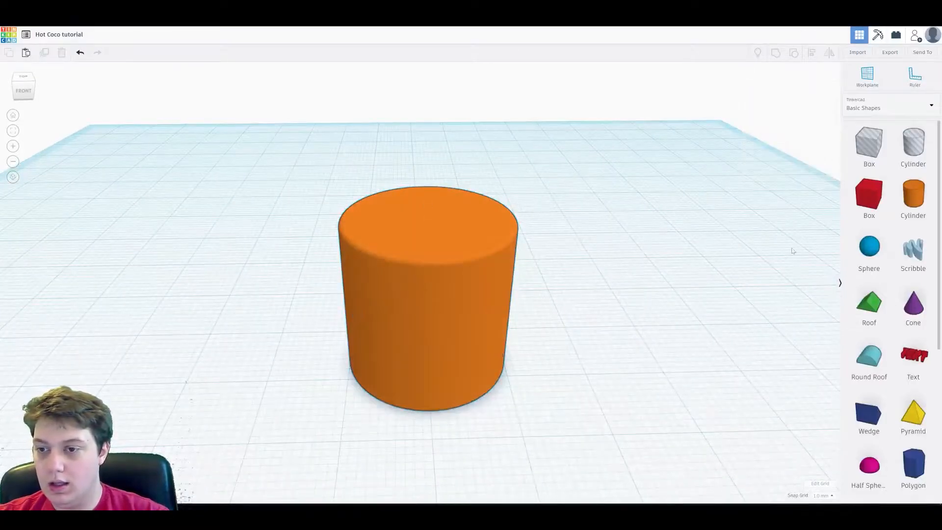
Place a hole cylinder over the orange one and give it 64 sides, a slight bevel and 10 segments.
{"action": "left_click_drag", "start_coordinate": [914, 144], "coordinate": [420, 353]}
{"action": "left_click", "coordinate": [421, 354]}
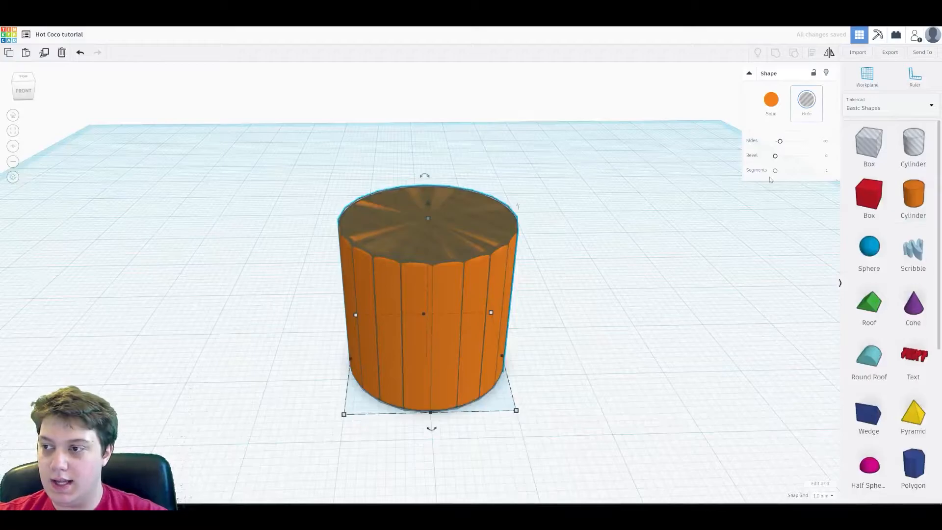
{"action": "left_click_drag", "start_coordinate": [780, 141], "coordinate": [807, 142]}
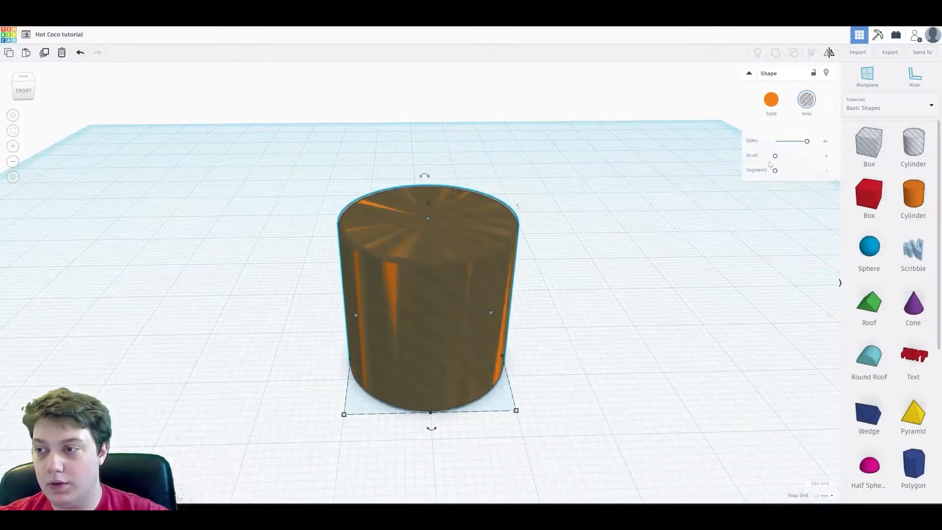
{"action": "left_click_drag", "start_coordinate": [776, 156], "coordinate": [807, 170]}
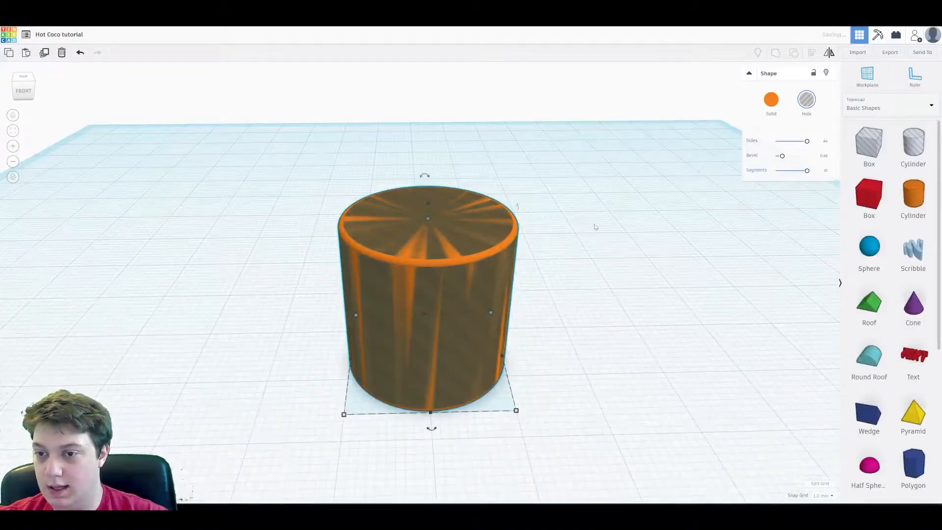
Try scaling the hole cylinder to a height of 19 mm and raising it 5 mm, and undo these changes.
{"action": "left_click", "coordinate": [429, 220]}
{"action": "left_click_drag", "start_coordinate": [429, 222], "coordinate": [428, 226]}
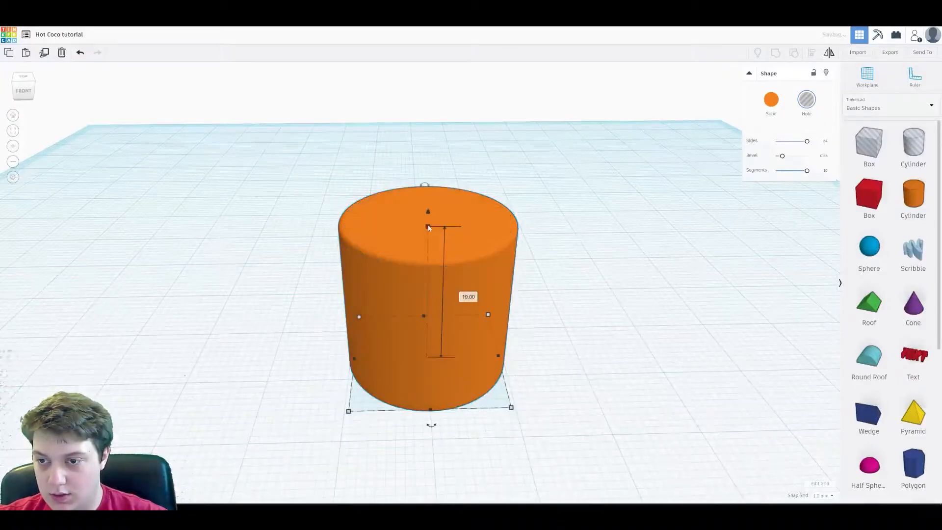
{"action": "left_click_drag", "start_coordinate": [428, 212], "coordinate": [434, 173]}
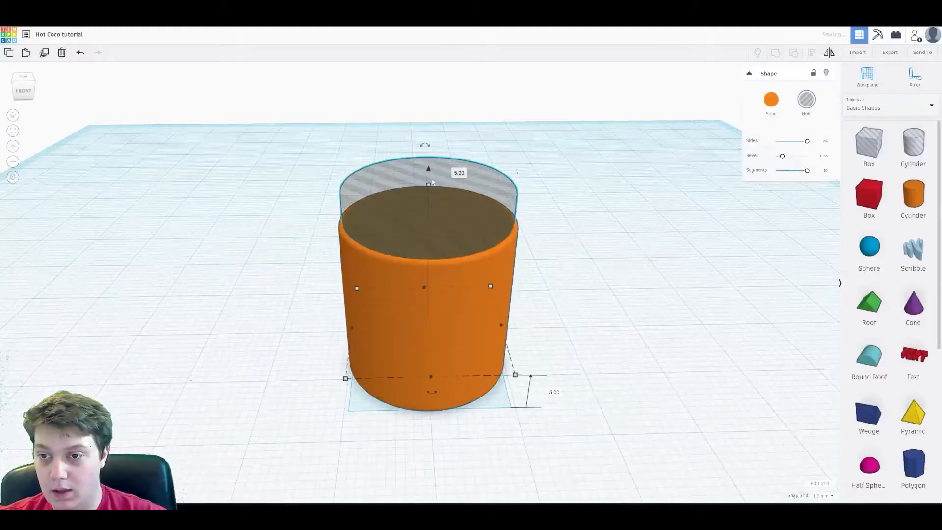
{"action": "key", "text": "ctrl+z"}
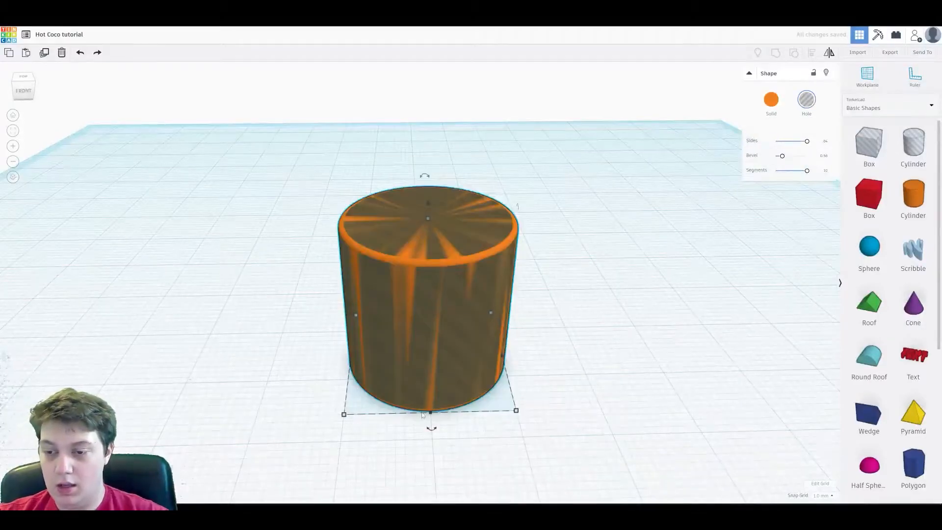
Scale the hole cylinder proportionally to 18 mm and raise it so it protrudes slightly above the orange cylinder's rim.
{"action": "mouse_move", "coordinate": [431, 413]}
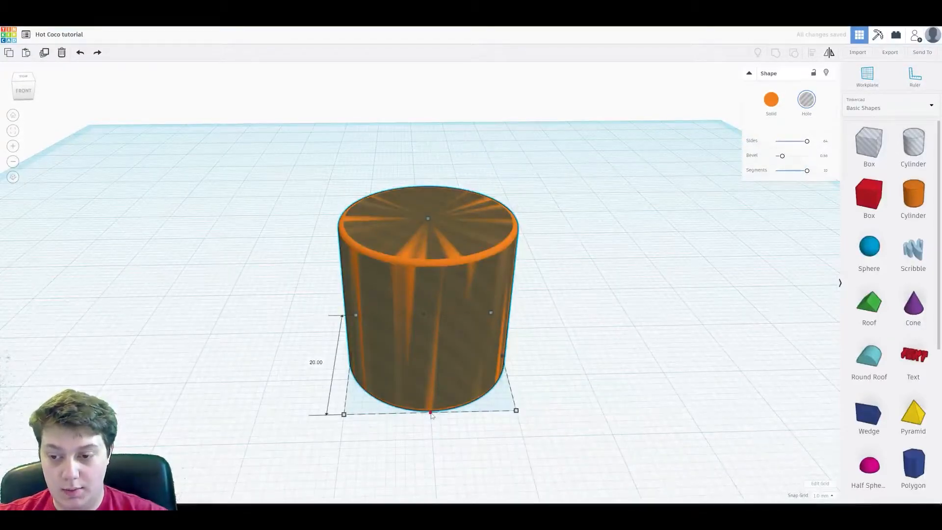
{"action": "left_click_drag", "start_coordinate": [432, 416], "coordinate": [431, 411]}
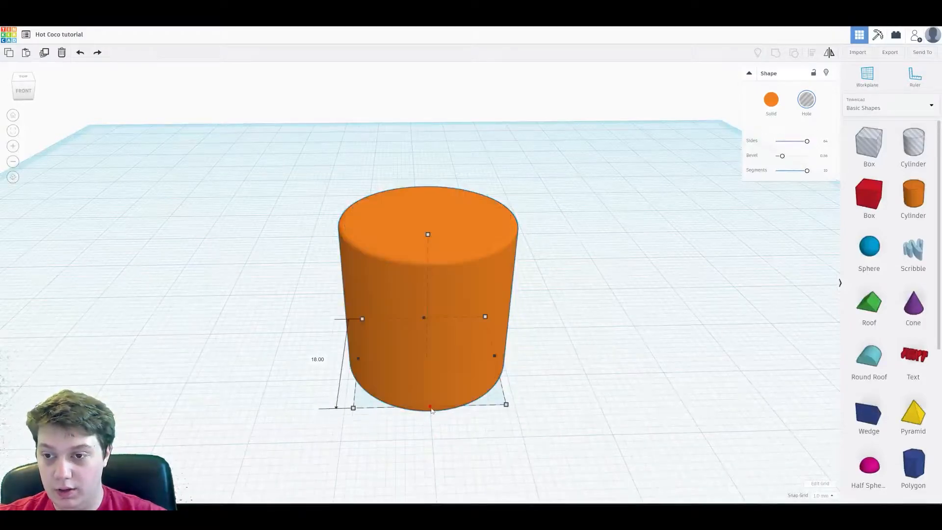
{"action": "left_click_drag", "start_coordinate": [428, 222], "coordinate": [427, 201]}
{"action": "right_click_drag", "start_coordinate": [271, 218], "coordinate": [439, 257]}
{"action": "scroll", "coordinate": [509, 251], "scroll_direction": "up", "scroll_amount": 6}
{"action": "scroll", "coordinate": [511, 267], "scroll_direction": "down", "scroll_amount": 5}
{"action": "right_click_drag", "start_coordinate": [467, 301], "coordinate": [373, 315]}
{"action": "right_click_drag", "start_coordinate": [508, 390], "coordinate": [526, 344]}
{"action": "scroll", "coordinate": [469, 283], "scroll_direction": "down", "scroll_amount": 4}
Try grouping the orange cylinder with the hole cylinder to hollow out the cup, and undo the grouping.
{"action": "left_click_drag", "start_coordinate": [261, 117], "coordinate": [522, 280]}
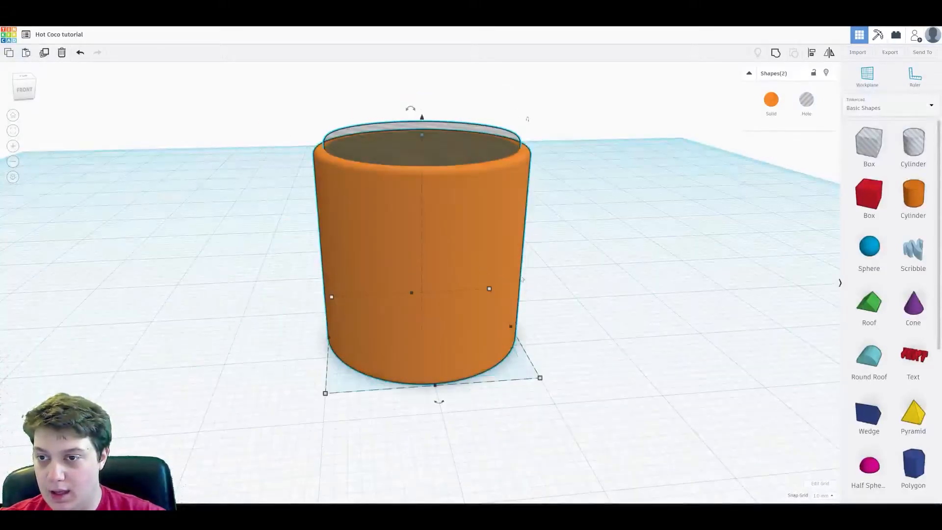
{"action": "left_click", "coordinate": [776, 52]}
{"action": "left_click", "coordinate": [525, 120]}
{"action": "right_click_drag", "start_coordinate": [523, 165], "coordinate": [446, 219]}
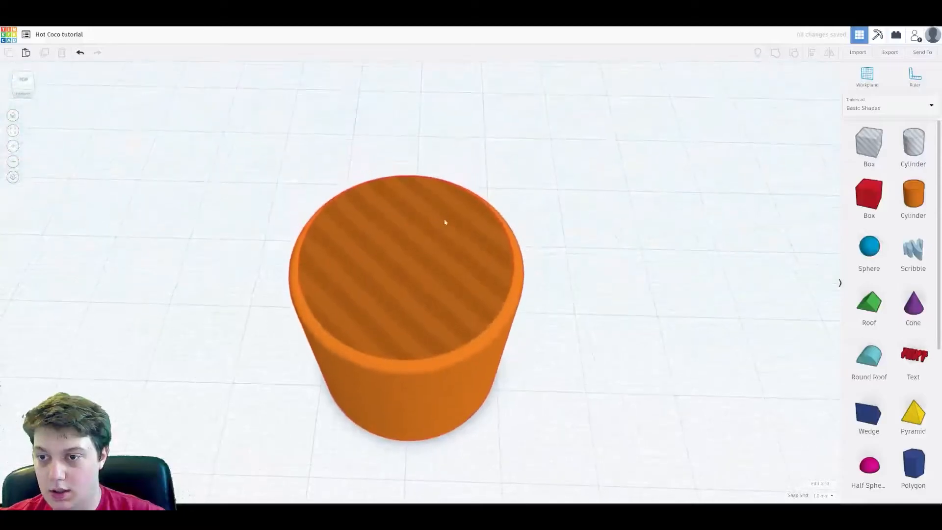
{"action": "right_click_drag", "start_coordinate": [366, 219], "coordinate": [274, 270]}
{"action": "left_click", "coordinate": [449, 239]}
{"action": "left_click", "coordinate": [623, 210]}
{"action": "key", "text": "ctrl+z"}
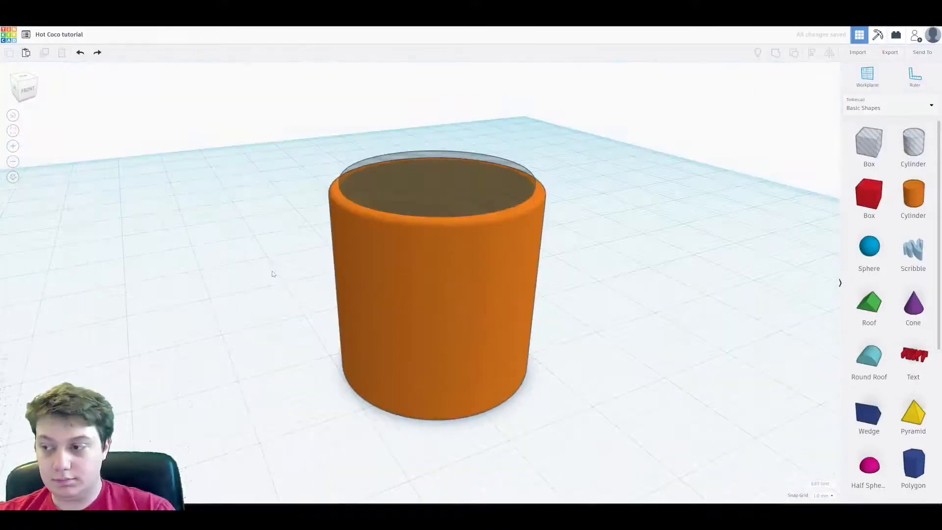
Place a Ring from the basic shapes on the workplane beside the cup.
{"action": "left_click", "coordinate": [369, 273]}
{"action": "left_click", "coordinate": [627, 263]}
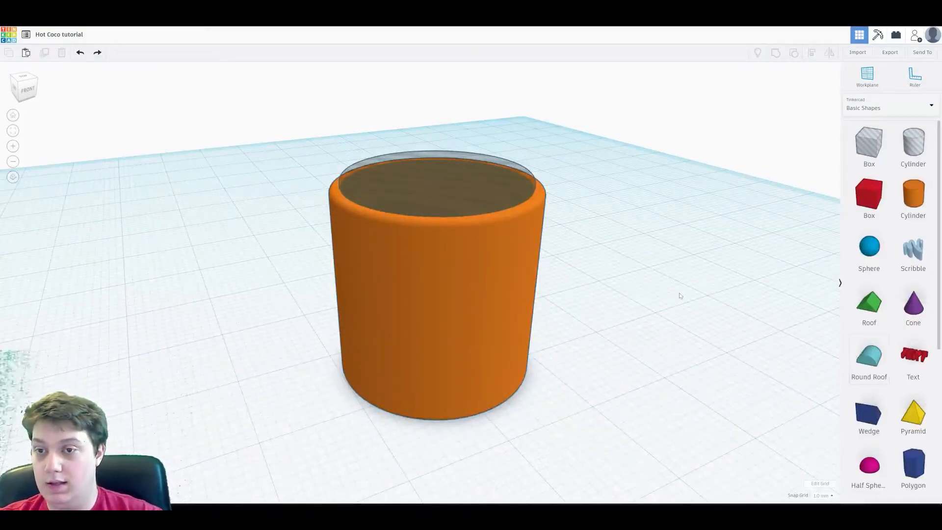
{"action": "scroll", "coordinate": [659, 262], "scroll_direction": "down", "scroll_amount": 3}
{"action": "scroll", "coordinate": [497, 255], "scroll_direction": "up", "scroll_amount": 2}
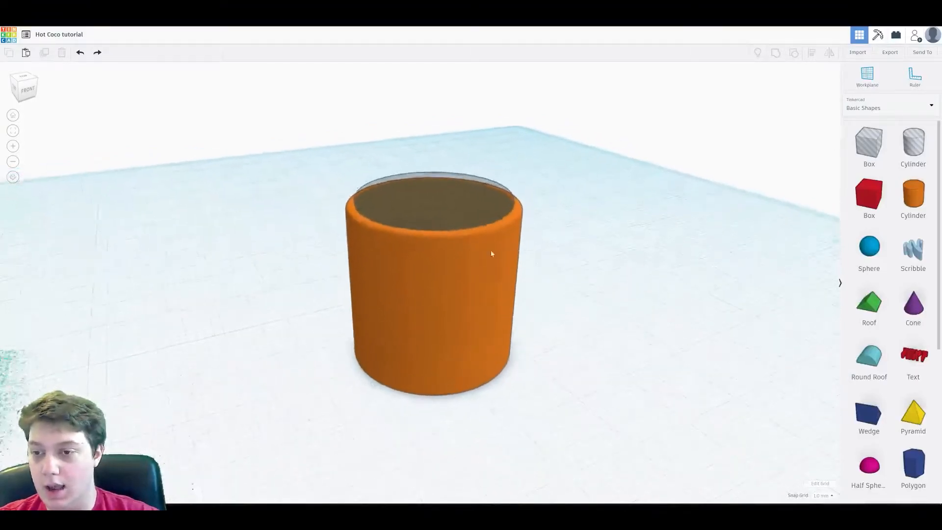
{"action": "scroll", "coordinate": [864, 323], "scroll_direction": "down", "scroll_amount": 5}
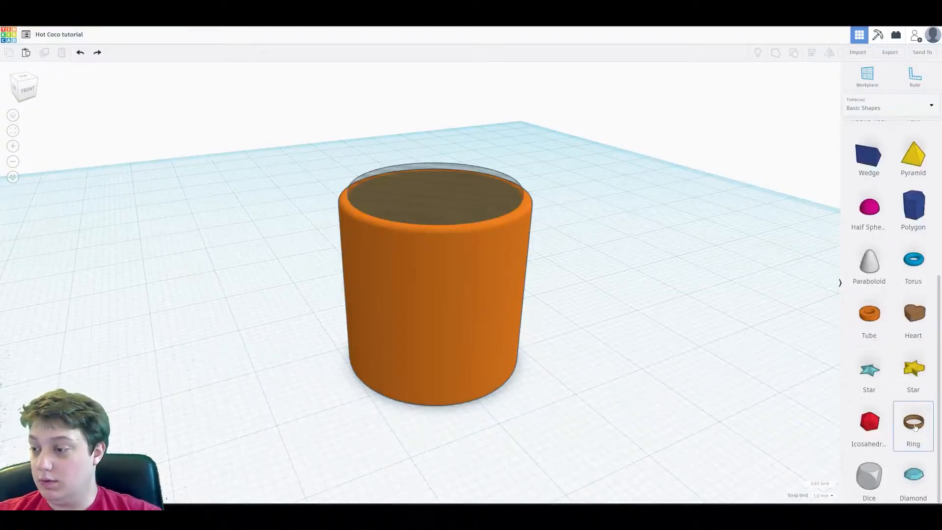
{"action": "left_click_drag", "start_coordinate": [919, 428], "coordinate": [166, 379]}
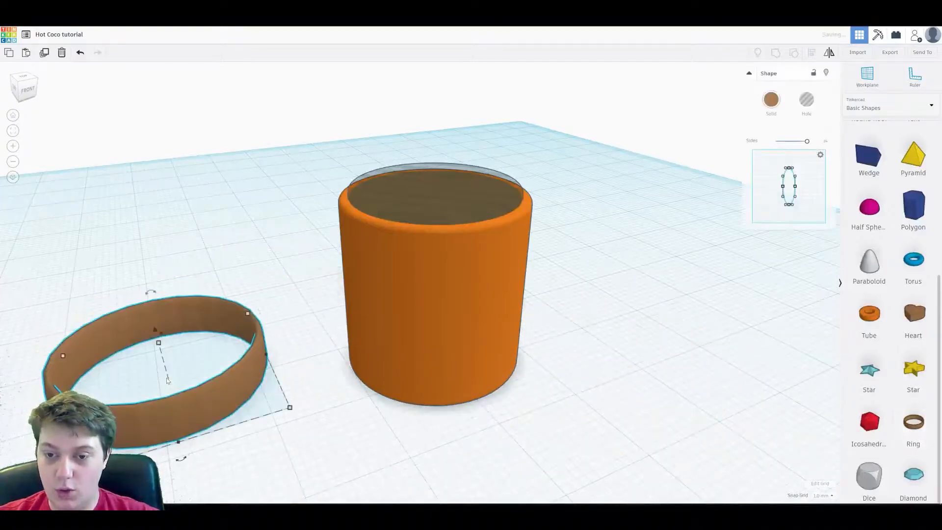
Pull the outer edge of the ring's profile outward to thicken the band.
{"action": "middle_click_drag", "start_coordinate": [201, 364], "coordinate": [624, 253]}
{"action": "scroll", "coordinate": [623, 253], "scroll_direction": "up", "scroll_amount": 3}
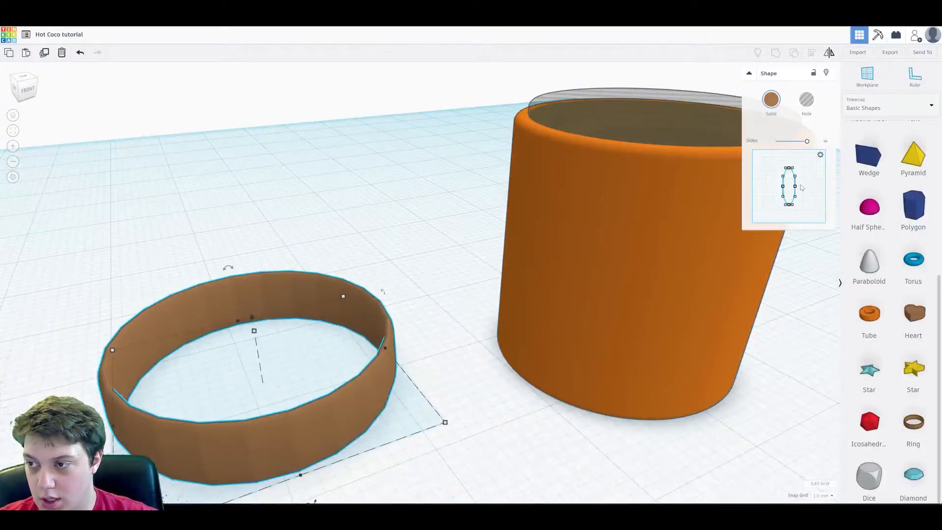
{"action": "left_click_drag", "start_coordinate": [795, 186], "coordinate": [812, 185]}
{"action": "key", "text": "f"}
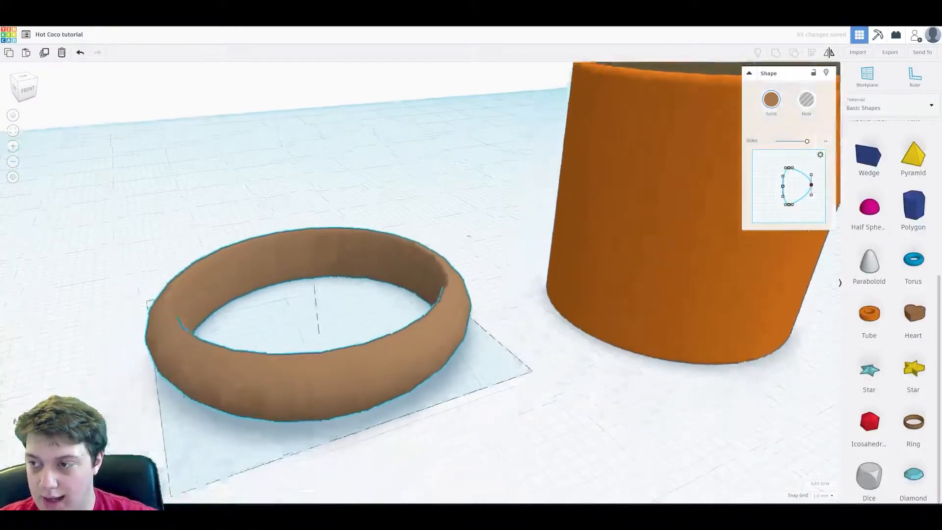
{"action": "right_click_drag", "start_coordinate": [307, 244], "coordinate": [470, 319]}
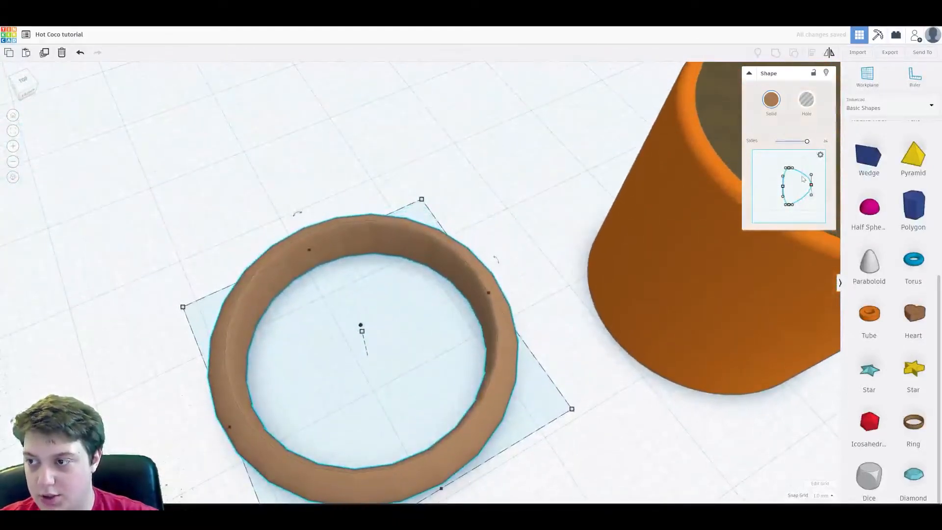
{"action": "left_click_drag", "start_coordinate": [812, 186], "coordinate": [810, 188]}
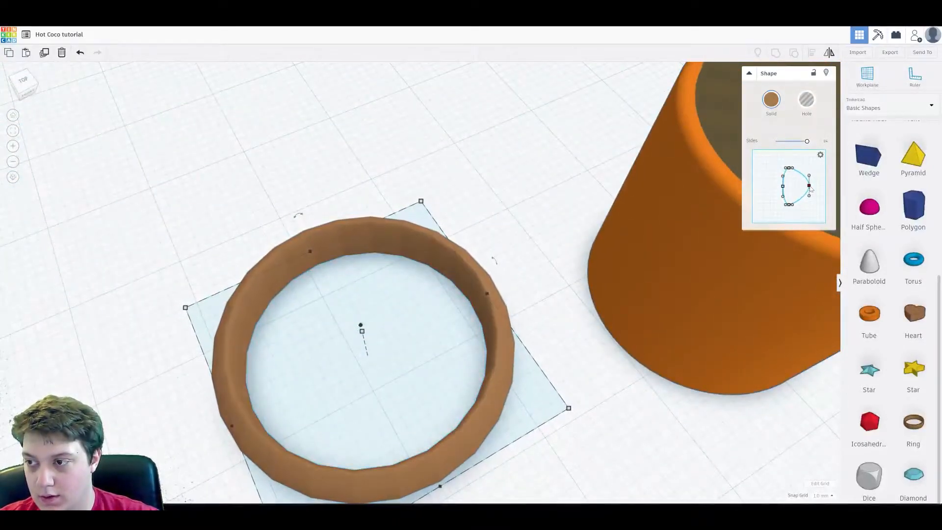
{"action": "right_click_drag", "start_coordinate": [543, 286], "coordinate": [505, 235]}
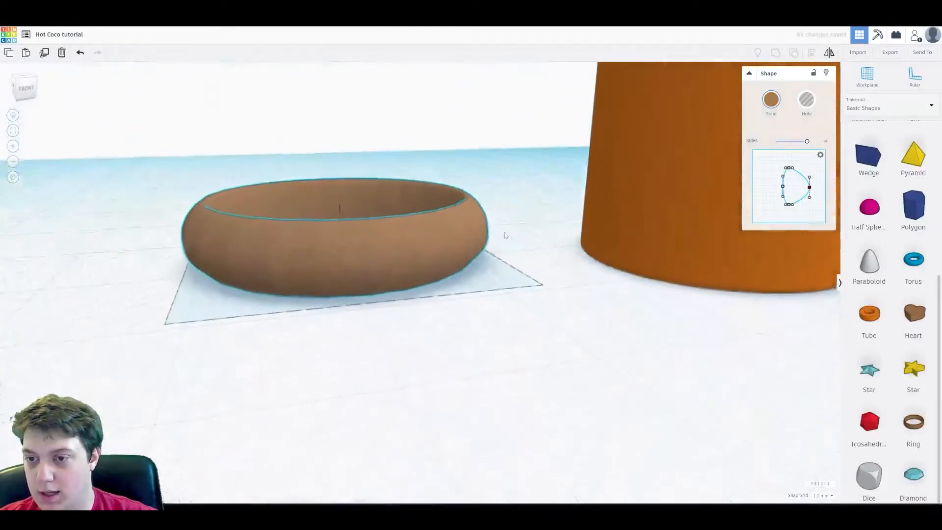
Lengthen the curve handles on the ring profile's outer point and pull its inner edge inward for a rounder cross-section.
{"action": "left_click", "coordinate": [813, 199]}
{"action": "left_click_drag", "start_coordinate": [813, 203], "coordinate": [812, 178]}
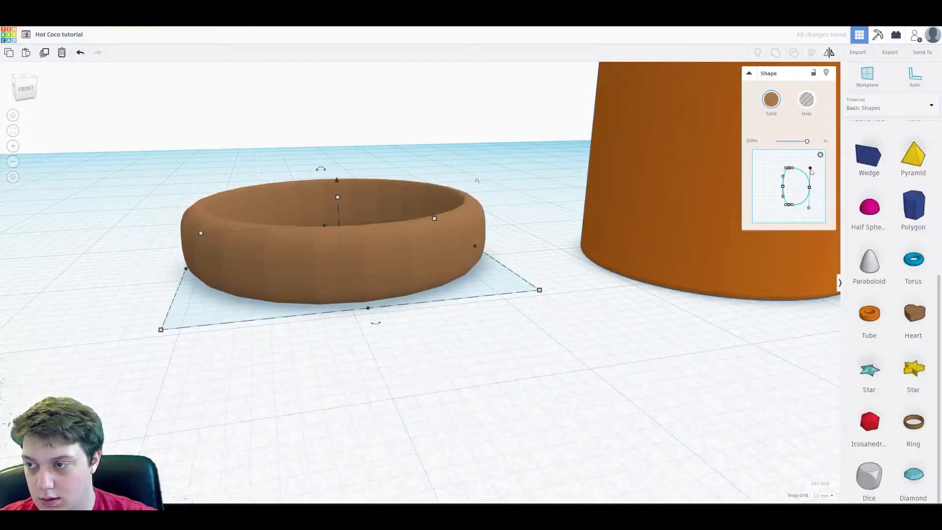
{"action": "right_click_drag", "start_coordinate": [392, 191], "coordinate": [359, 218]}
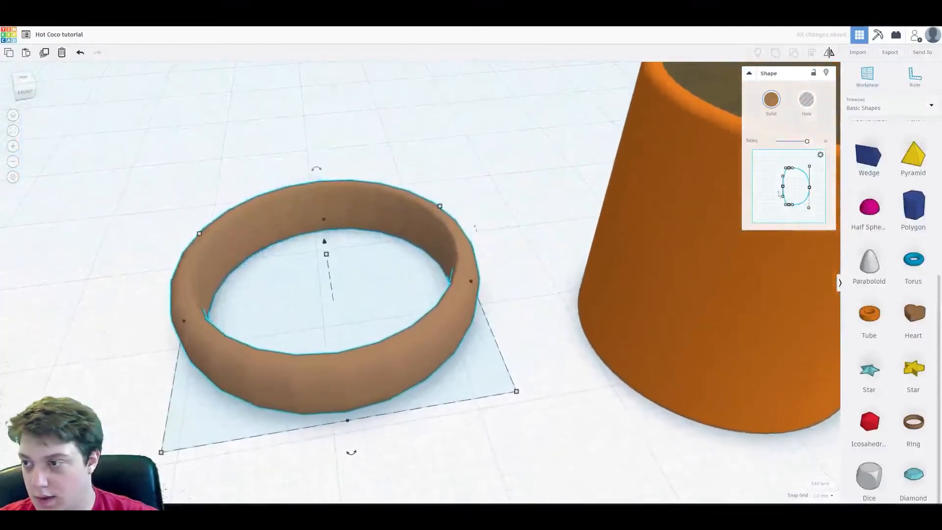
{"action": "left_click_drag", "start_coordinate": [783, 186], "coordinate": [777, 185]}
{"action": "right_click_drag", "start_coordinate": [710, 191], "coordinate": [530, 250]}
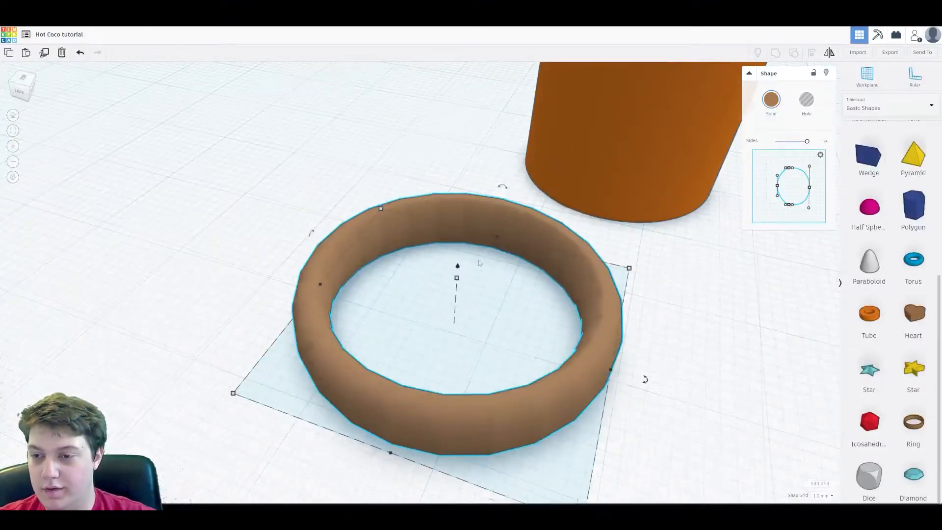
{"action": "left_click", "coordinate": [265, 216]}
{"action": "right_click_drag", "start_coordinate": [265, 216], "coordinate": [448, 238]}
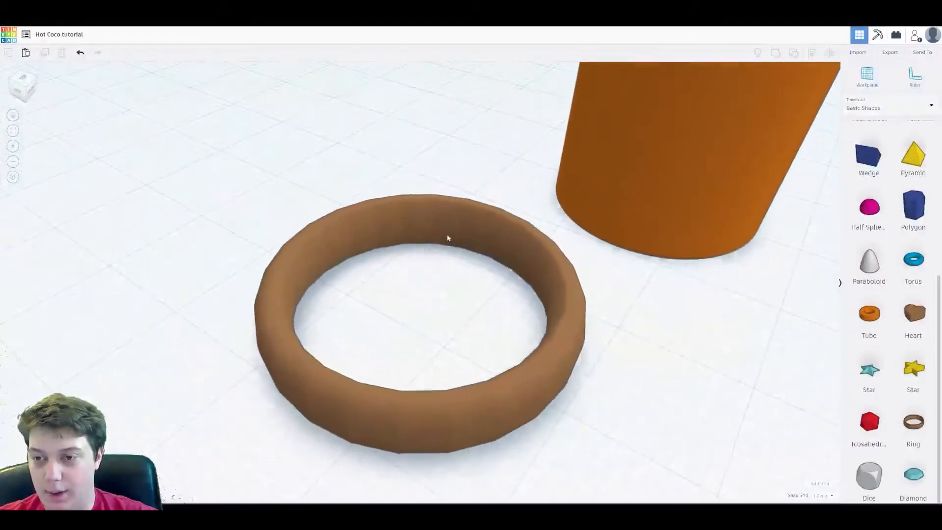
Rotate the ring upright, raise it and move it partly into the side of the orange cup as a handle.
{"action": "left_click", "coordinate": [447, 238]}
{"action": "left_click_drag", "start_coordinate": [506, 198], "coordinate": [556, 256]}
{"action": "scroll", "coordinate": [548, 204], "scroll_direction": "down", "scroll_amount": 3}
{"action": "left_click", "coordinate": [506, 200]}
{"action": "left_click", "coordinate": [427, 206]}
{"action": "left_click_drag", "start_coordinate": [421, 194], "coordinate": [422, 93]}
{"action": "right_click_drag", "start_coordinate": [460, 253], "coordinate": [318, 160]}
{"action": "left_click_drag", "start_coordinate": [308, 144], "coordinate": [489, 198]}
Select the cup, hole cylinder and ring together and align them so the handle is centred on the cup's side.
{"action": "left_click", "coordinate": [355, 162]}
{"action": "left_click", "coordinate": [487, 198]}
{"action": "left_click", "coordinate": [404, 182]}
{"action": "right_click_drag", "start_coordinate": [403, 183], "coordinate": [447, 134]}
{"action": "left_click_drag", "start_coordinate": [662, 296], "coordinate": [662, 296]}
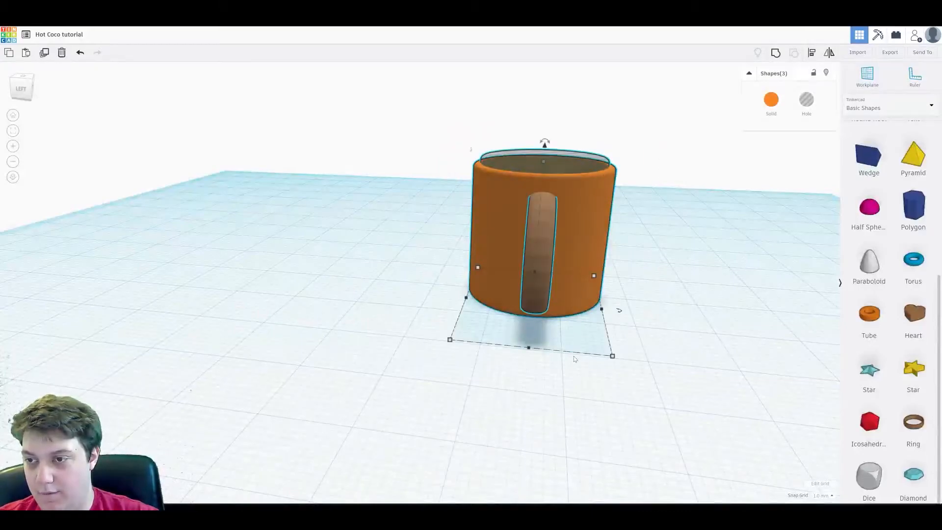
{"action": "left_click", "coordinate": [528, 353]}
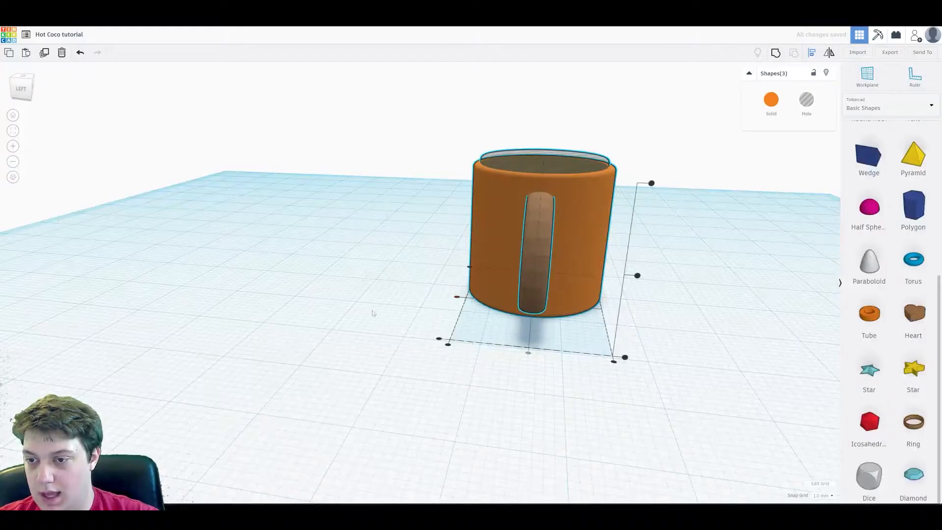
{"action": "left_click", "coordinate": [721, 265]}
{"action": "right_click_drag", "start_coordinate": [721, 266], "coordinate": [347, 390]}
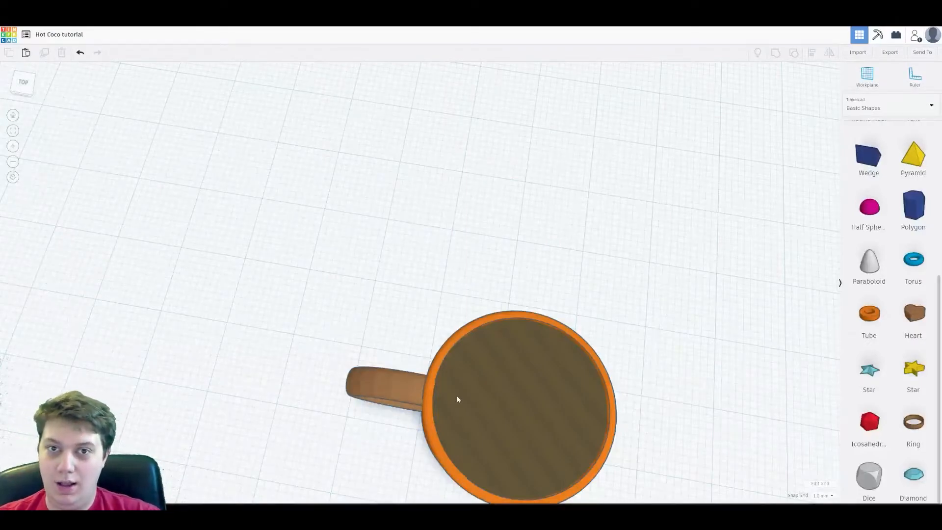
Try shifting the ring handle away from its centred position on the cup, and undo the move.
{"action": "left_click", "coordinate": [422, 382]}
{"action": "left_click_drag", "start_coordinate": [414, 392], "coordinate": [402, 290]}
{"action": "mouse_move", "coordinate": [449, 274]}
{"action": "right_mouse_down"}
{"action": "mouse_move", "coordinate": [463, 296]}
{"action": "mouse_move", "coordinate": [459, 281]}
{"action": "right_mouse_up"}
{"action": "key", "text": "ctrl+z"}
Group the orange cup, the hole cylinder and the ring handle to form a single hollow mug.
{"action": "middle_click_drag", "start_coordinate": [478, 311], "coordinate": [499, 167]}
{"action": "left_click", "coordinate": [564, 287]}
{"action": "mouse_move", "coordinate": [564, 288]}
{"action": "right_mouse_down"}
{"action": "mouse_move", "coordinate": [576, 292]}
{"action": "mouse_move", "coordinate": [571, 280]}
{"action": "right_mouse_up"}
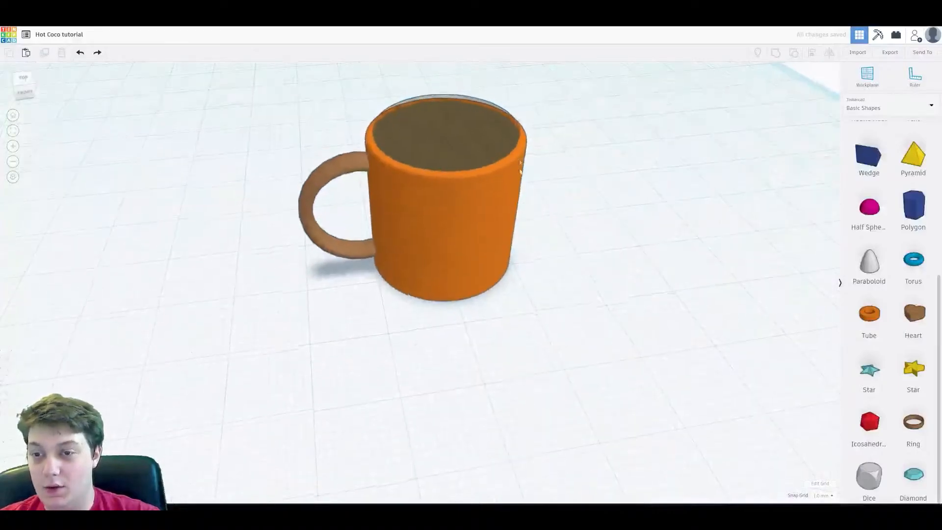
{"action": "middle_click_drag", "start_coordinate": [418, 136], "coordinate": [424, 190]}
{"action": "left_click", "coordinate": [447, 195]}
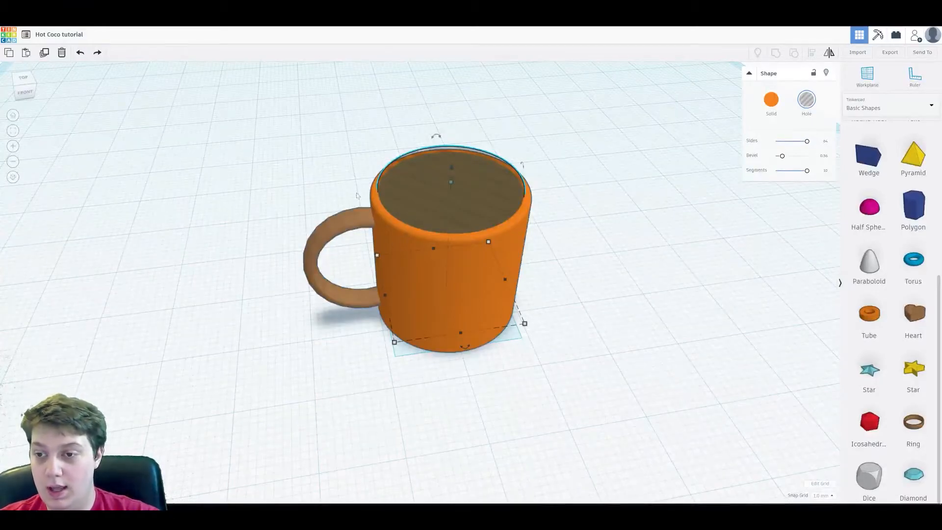
{"action": "left_click", "coordinate": [513, 265]}
{"action": "left_click", "coordinate": [771, 100]}
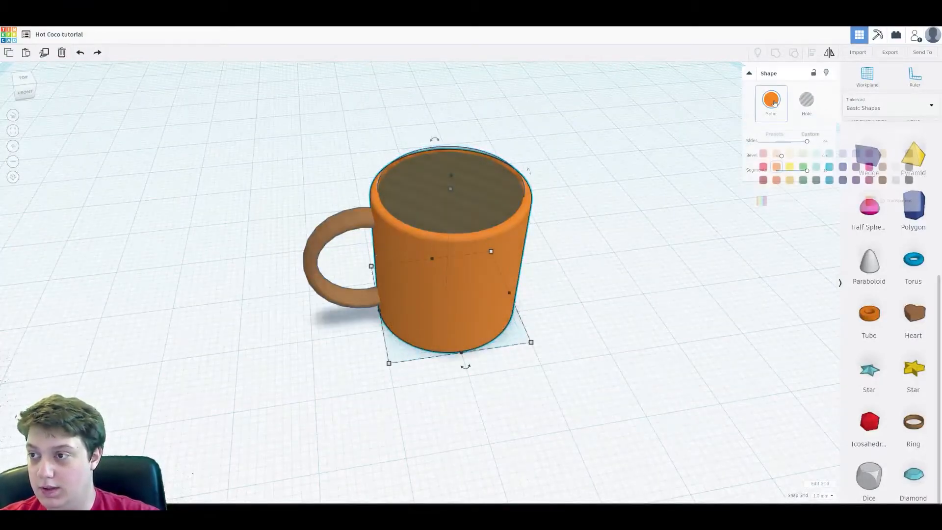
{"action": "left_click_drag", "start_coordinate": [238, 131], "coordinate": [571, 317]}
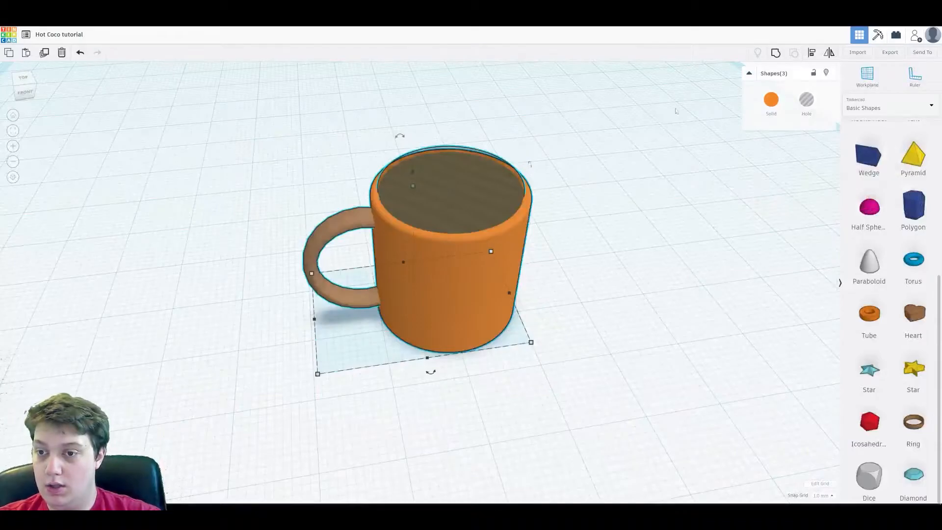
{"action": "left_click", "coordinate": [776, 53]}
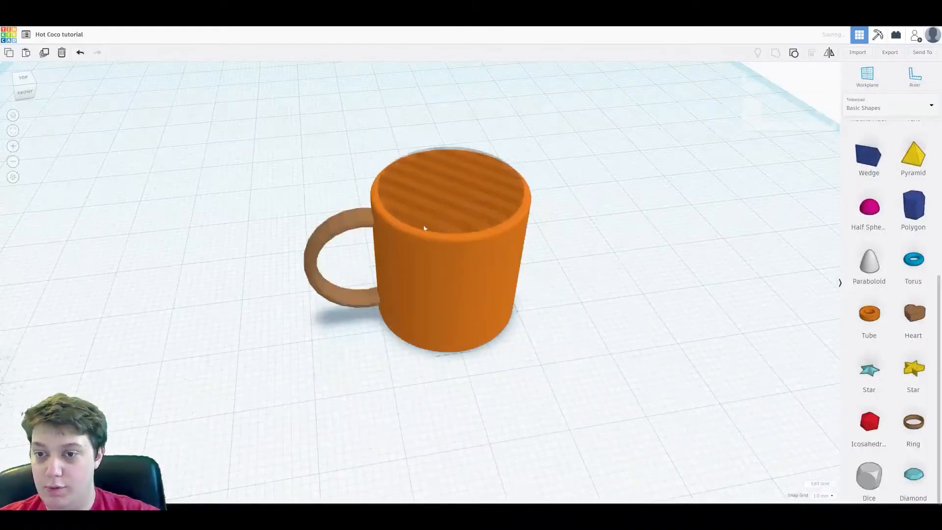
{"action": "left_click", "coordinate": [615, 172]}
{"action": "right_click_drag", "start_coordinate": [615, 172], "coordinate": [467, 252]}
Recolor the grouped mug with the dark red preset.
{"action": "left_click", "coordinate": [467, 253]}
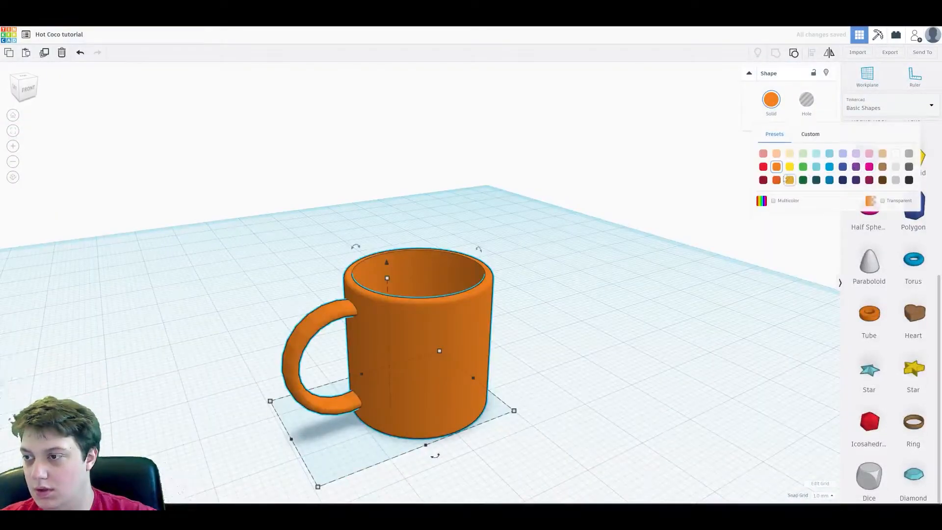
{"action": "left_click", "coordinate": [763, 181]}
{"action": "middle_click_drag", "start_coordinate": [526, 253], "coordinate": [554, 209]}
{"action": "left_click", "coordinate": [554, 209]}
{"action": "scroll", "coordinate": [496, 236], "scroll_direction": "up", "scroll_amount": 5}
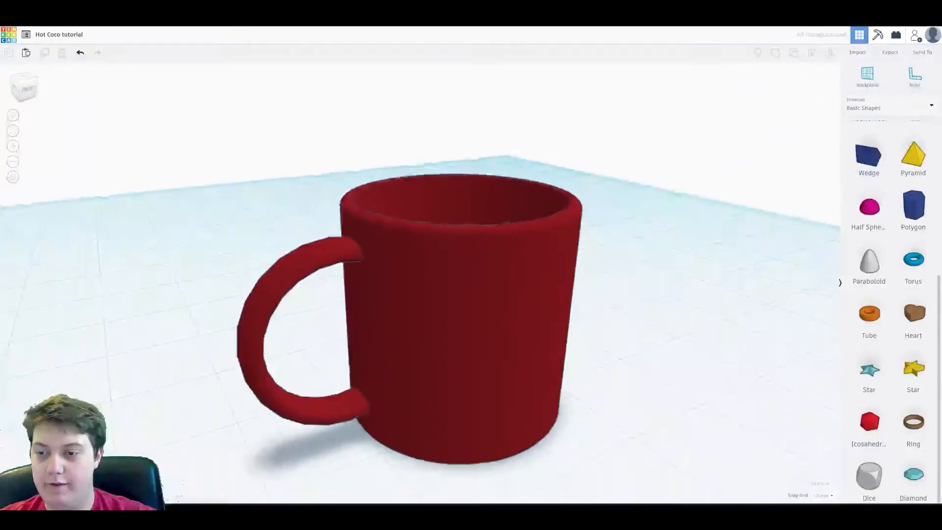
{"action": "scroll", "coordinate": [568, 226], "scroll_direction": "down", "scroll_amount": 3}
{"action": "right_click_drag", "start_coordinate": [626, 252], "coordinate": [622, 274]}
Place a solid Cylinder inside the mug and scale it evenly to 18 mm so it fits within the walls.
{"action": "scroll", "coordinate": [901, 217], "scroll_direction": "up", "scroll_amount": 5}
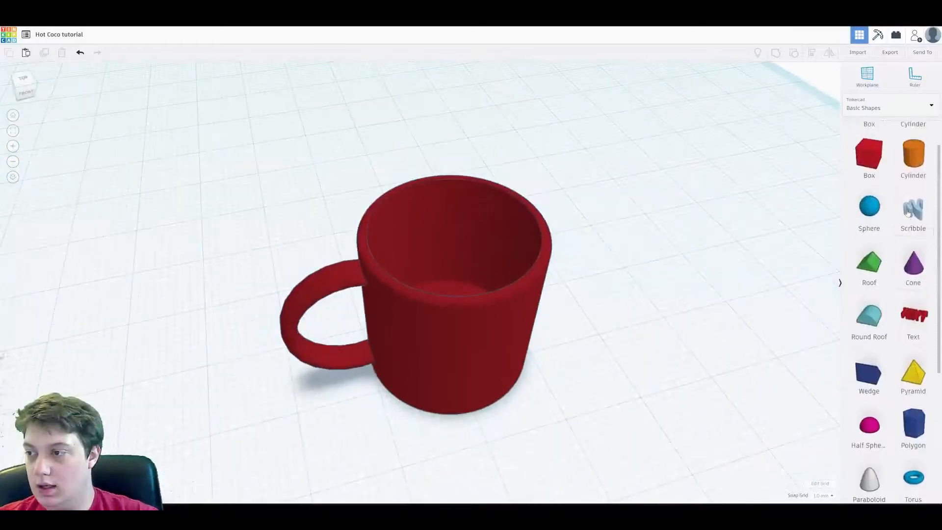
{"action": "left_click_drag", "start_coordinate": [791, 252], "coordinate": [443, 345]}
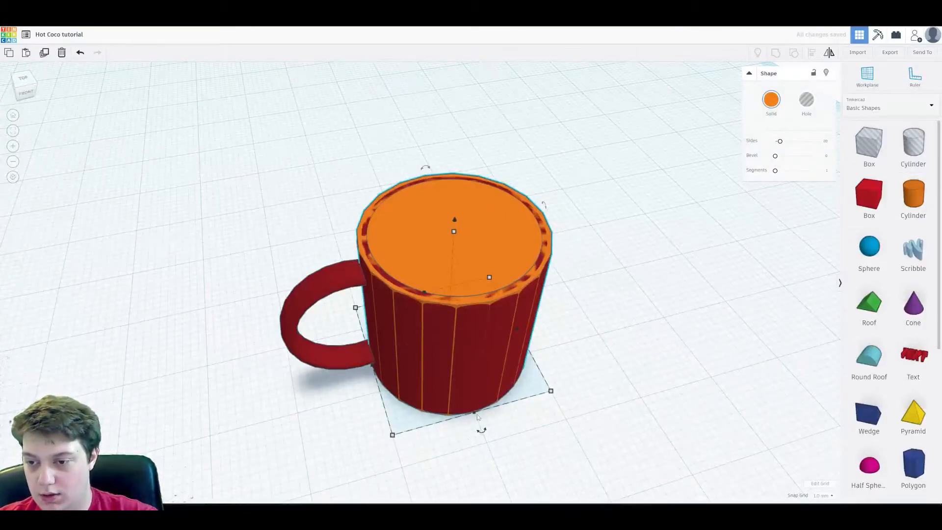
{"action": "left_click_drag", "start_coordinate": [475, 416], "coordinate": [476, 412]}
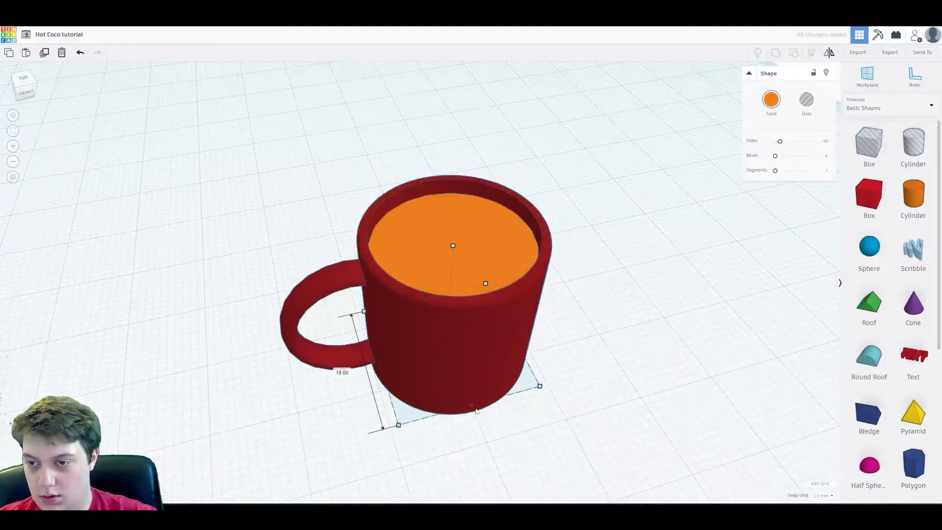
Raise the inner cylinder's sides to the maximum and adjust its height so its top stays slightly below the mug's rim.
{"action": "right_click_drag", "start_coordinate": [560, 303], "coordinate": [503, 265]}
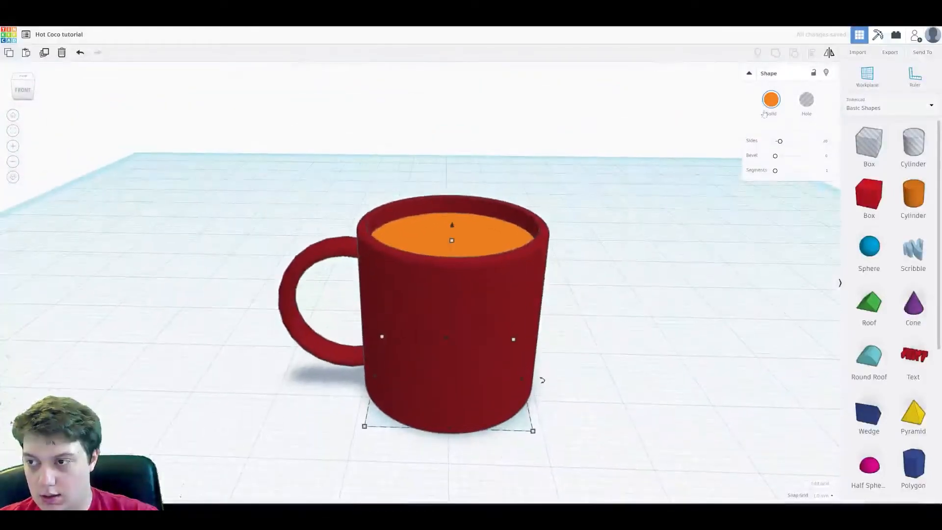
{"action": "right_click_drag", "start_coordinate": [582, 168], "coordinate": [432, 262]}
{"action": "mouse_move", "coordinate": [453, 238]}
{"action": "left_mouse_down"}
{"action": "mouse_move", "coordinate": [454, 204]}
{"action": "mouse_move", "coordinate": [462, 240]}
{"action": "mouse_move", "coordinate": [452, 247]}
{"action": "left_mouse_up"}
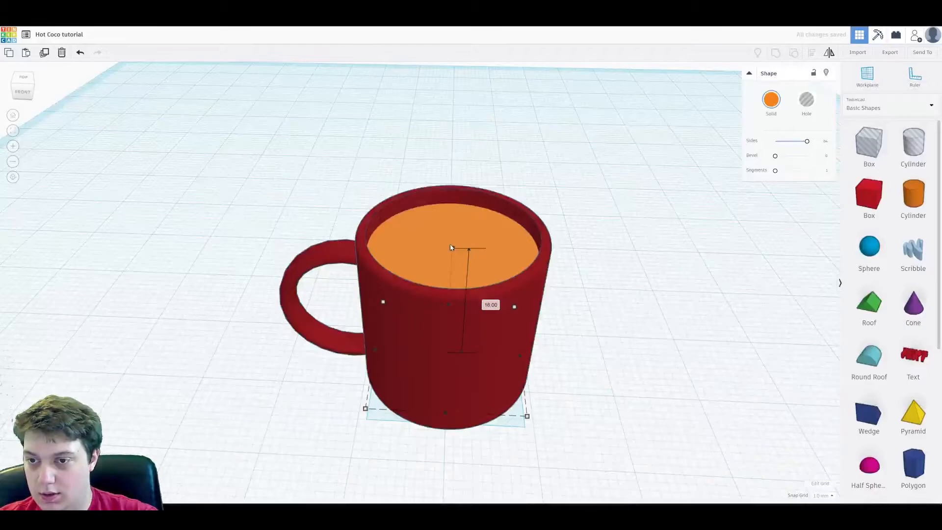
{"action": "left_click", "coordinate": [555, 172]}
{"action": "right_click_drag", "start_coordinate": [555, 172], "coordinate": [515, 229]}
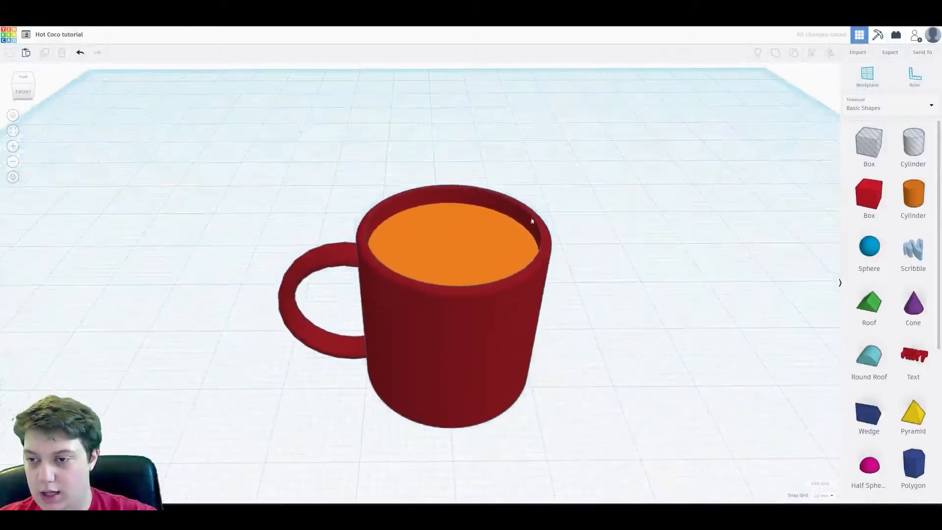
Recolor the cylinder inside the mug with the medium brown preset to represent cocoa.
{"action": "left_click", "coordinate": [515, 229]}
{"action": "left_click", "coordinate": [771, 100]}
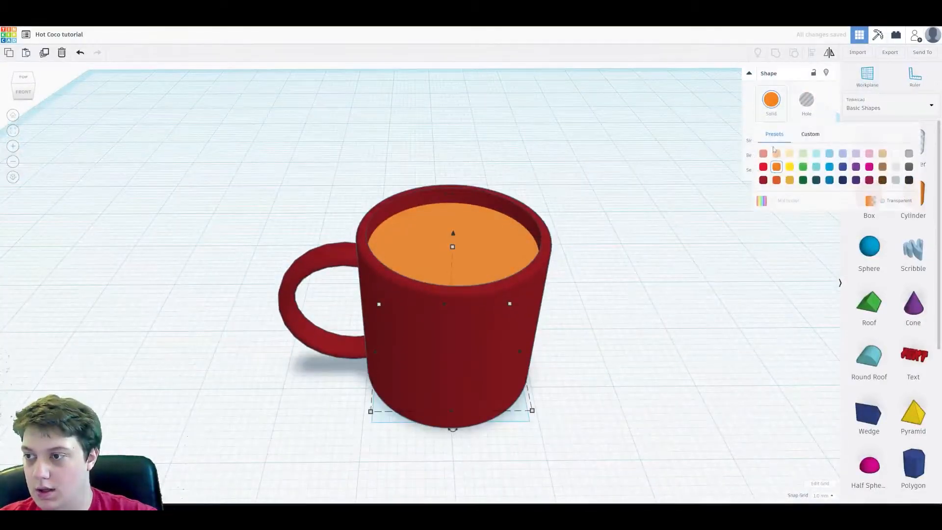
{"action": "left_click", "coordinate": [883, 167]}
{"action": "left_click", "coordinate": [604, 249]}
{"action": "right_click_drag", "start_coordinate": [330, 219], "coordinate": [483, 266]}
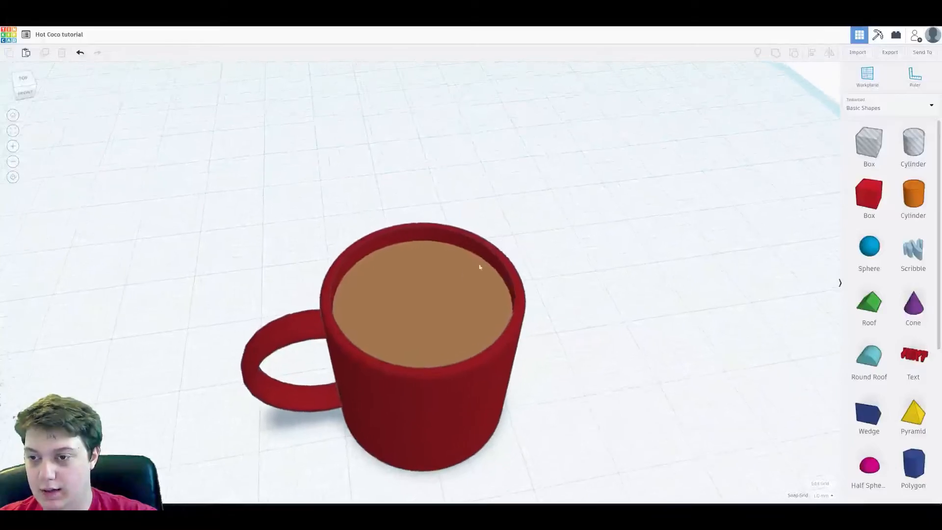
{"action": "scroll", "coordinate": [413, 294], "scroll_direction": "up", "scroll_amount": 3}
{"action": "mouse_move", "coordinate": [408, 301]}
{"action": "right_mouse_down"}
{"action": "mouse_move", "coordinate": [379, 301]}
{"action": "mouse_move", "coordinate": [417, 303]}
{"action": "right_mouse_up"}
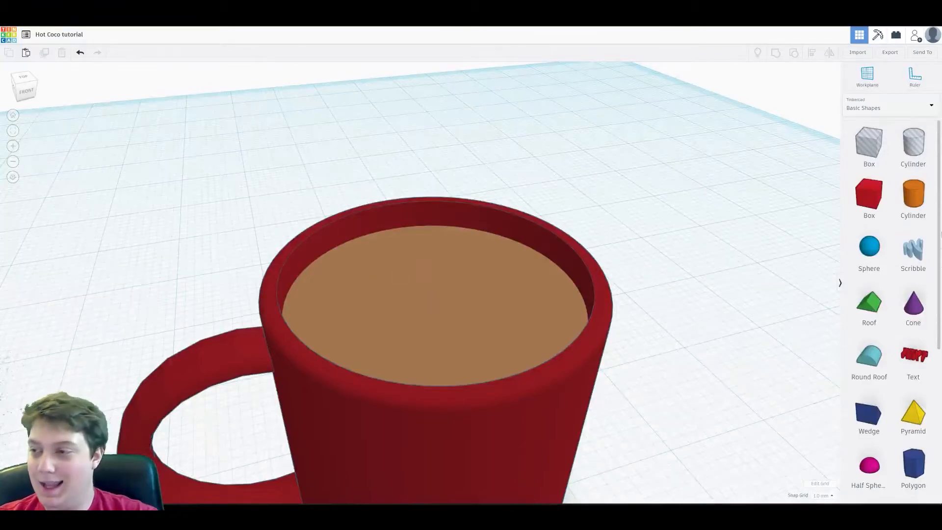
Place a new Cylinder beside the mug, increase its sides and set its bevel and segments to the maximum.
{"action": "left_click_drag", "start_coordinate": [921, 203], "coordinate": [669, 361]}
{"action": "scroll", "coordinate": [506, 326], "scroll_direction": "up", "scroll_amount": 3}
{"action": "scroll", "coordinate": [596, 222], "scroll_direction": "down", "scroll_amount": 2}
{"action": "left_click_drag", "start_coordinate": [783, 142], "coordinate": [807, 156]}
{"action": "right_click_drag", "start_coordinate": [765, 191], "coordinate": [736, 207]}
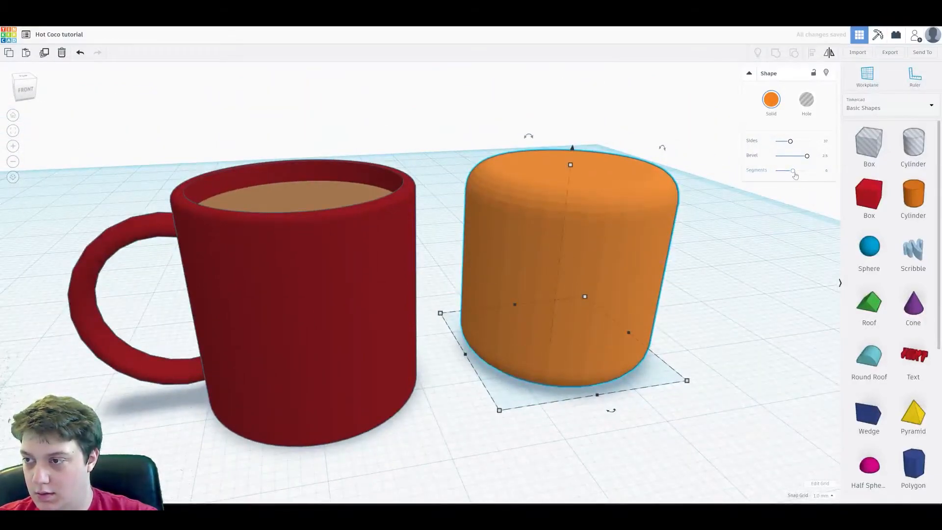
{"action": "left_click_drag", "start_coordinate": [794, 172], "coordinate": [808, 172]}
{"action": "right_click_drag", "start_coordinate": [756, 245], "coordinate": [724, 218]}
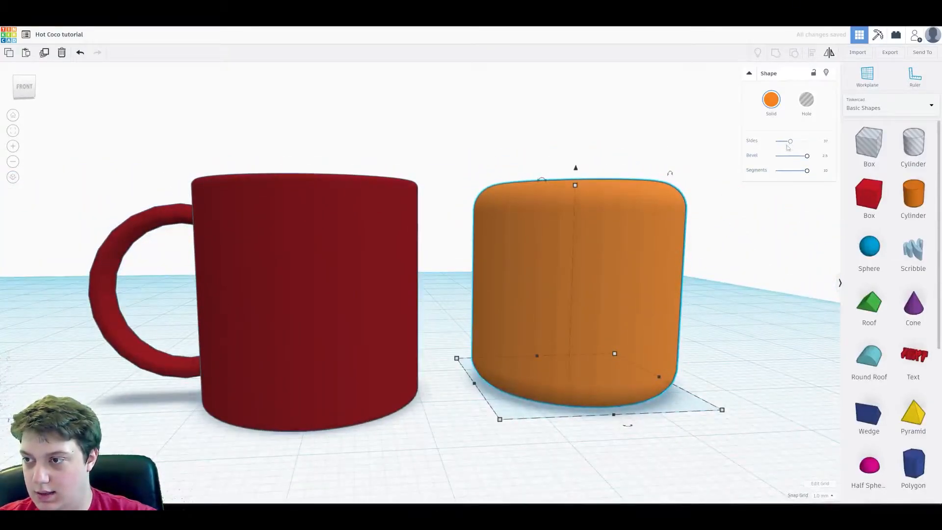
Lower the rounded cylinder's height to 19 mm and recolor it white.
{"action": "left_click_drag", "start_coordinate": [577, 184], "coordinate": [576, 196]}
{"action": "middle_click_drag", "start_coordinate": [623, 207], "coordinate": [622, 260]}
{"action": "right_click_drag", "start_coordinate": [561, 242], "coordinate": [587, 319]}
{"action": "left_click", "coordinate": [771, 101]}
{"action": "left_click", "coordinate": [765, 151]}
Try moving the full-size white cylinder onto the mug and lifting it, and undo both moves.
{"action": "right_click_drag", "start_coordinate": [611, 208], "coordinate": [629, 263]}
{"action": "left_click_drag", "start_coordinate": [629, 263], "coordinate": [309, 233]}
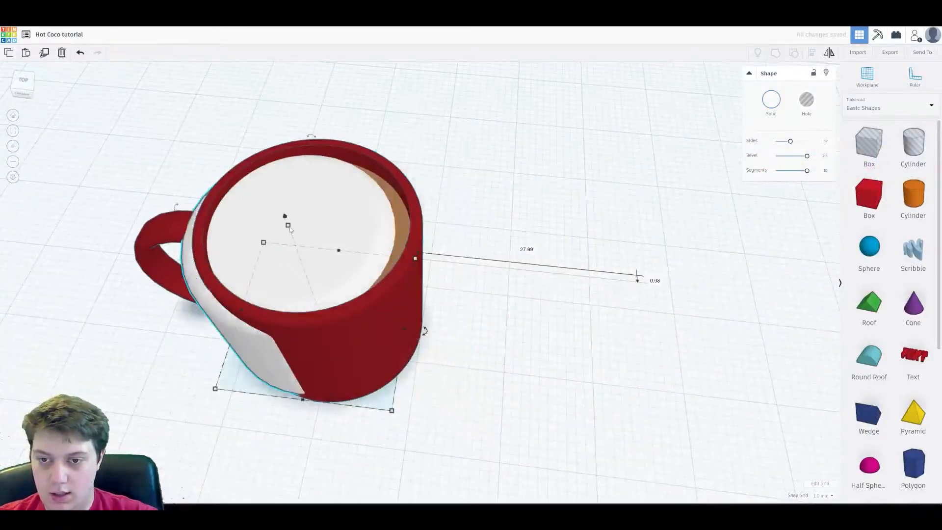
{"action": "right_click_drag", "start_coordinate": [284, 215], "coordinate": [394, 51]}
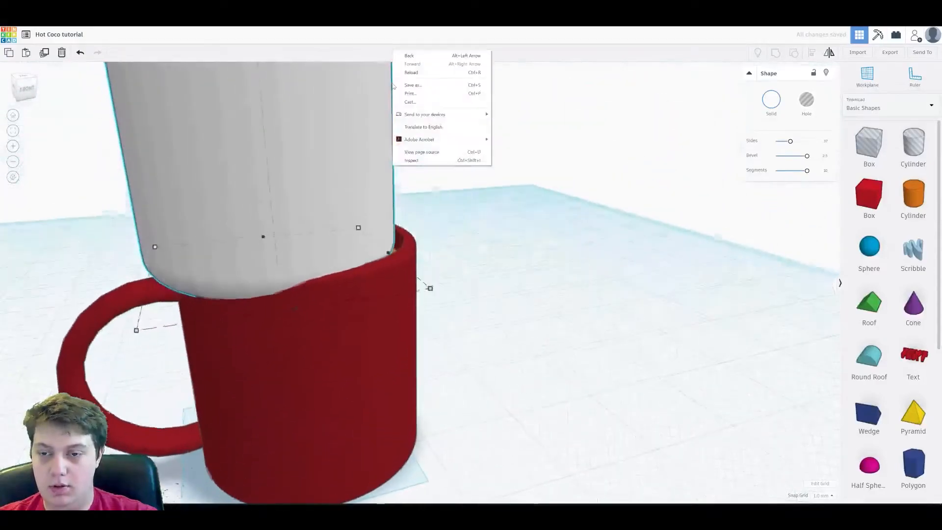
{"action": "left_click", "coordinate": [555, 214]}
{"action": "key", "text": "ctrl+z"}
{"action": "key", "text": "ctrl+z"}
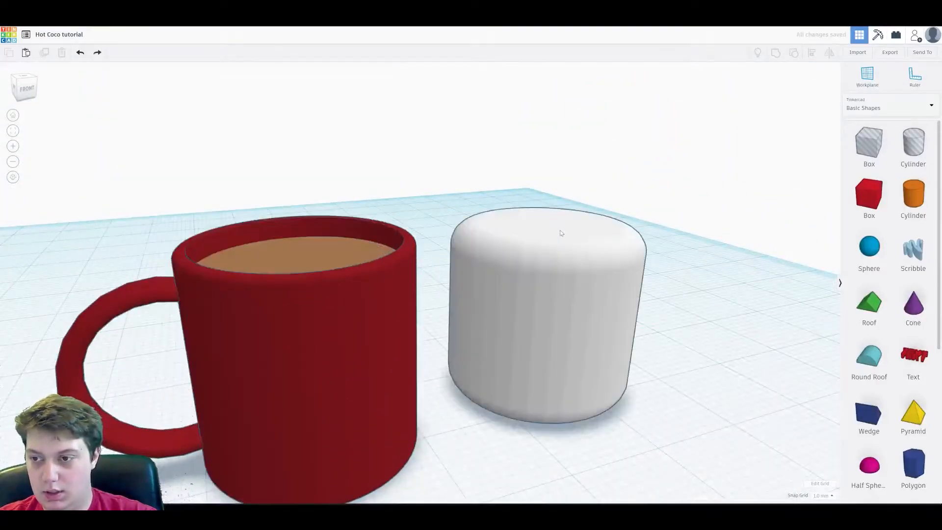
Scale the white cylinder down proportionally to marshmallow size and raise it to the cocoa's surface inside the mug.
{"action": "left_click", "coordinate": [560, 230]}
{"action": "mouse_move", "coordinate": [549, 224]}
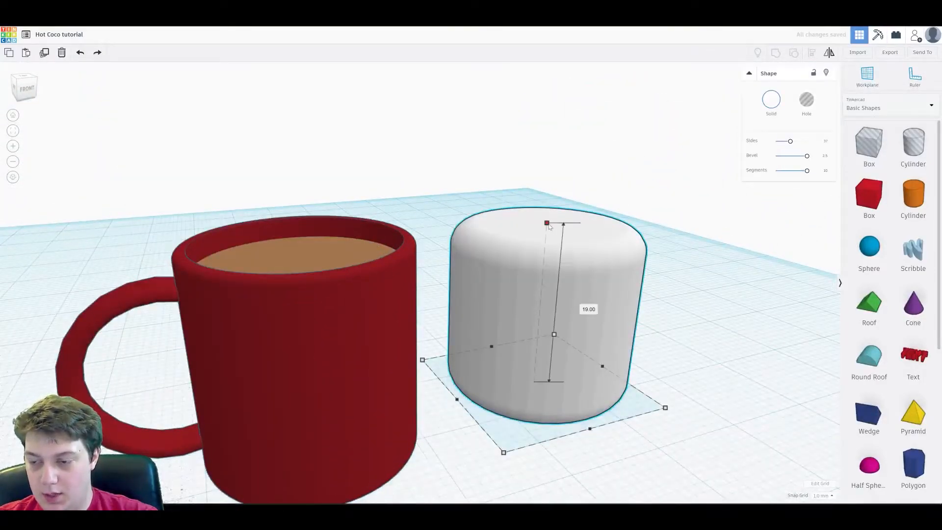
{"action": "left_click_drag", "start_coordinate": [549, 225], "coordinate": [540, 369], "text": "shift"}
{"action": "right_click_drag", "start_coordinate": [536, 325], "coordinate": [539, 343]}
{"action": "left_click_drag", "start_coordinate": [537, 343], "coordinate": [378, 262], "text": "shift"}
{"action": "left_click", "coordinate": [567, 337]}
{"action": "left_click", "coordinate": [540, 343]}
{"action": "left_click_drag", "start_coordinate": [288, 283], "coordinate": [288, 222]}
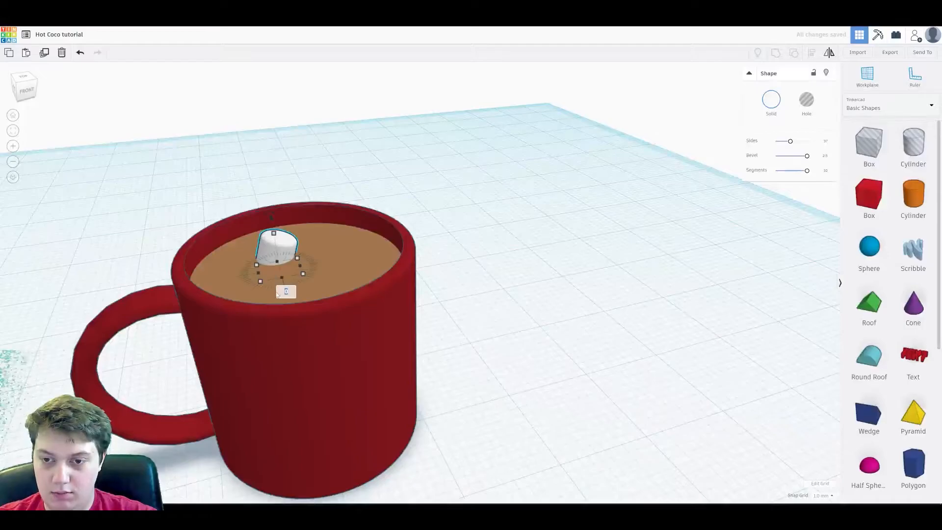
Tilt the white marshmallow on the cocoa surface and sink it about 0.62 mm deeper.
{"action": "right_click_drag", "start_coordinate": [270, 280], "coordinate": [295, 315]}
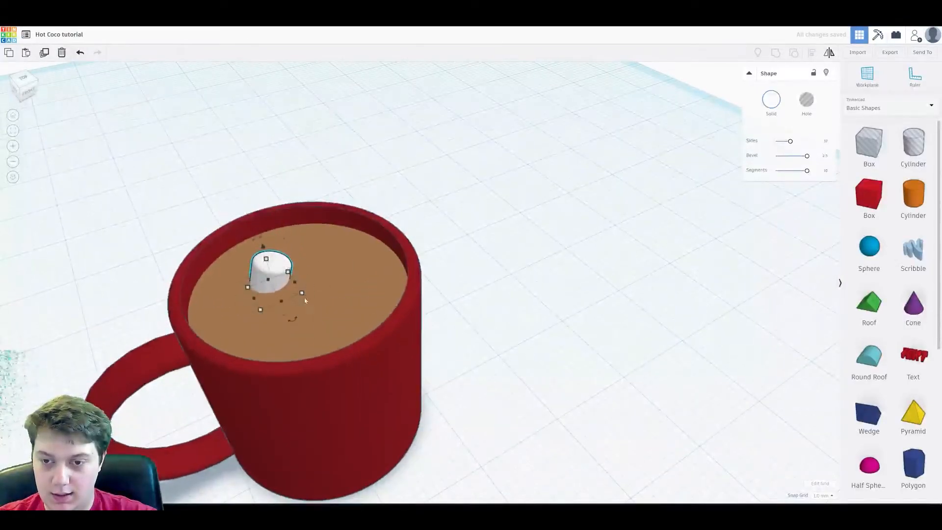
{"action": "right_click_drag", "start_coordinate": [321, 280], "coordinate": [492, 438]}
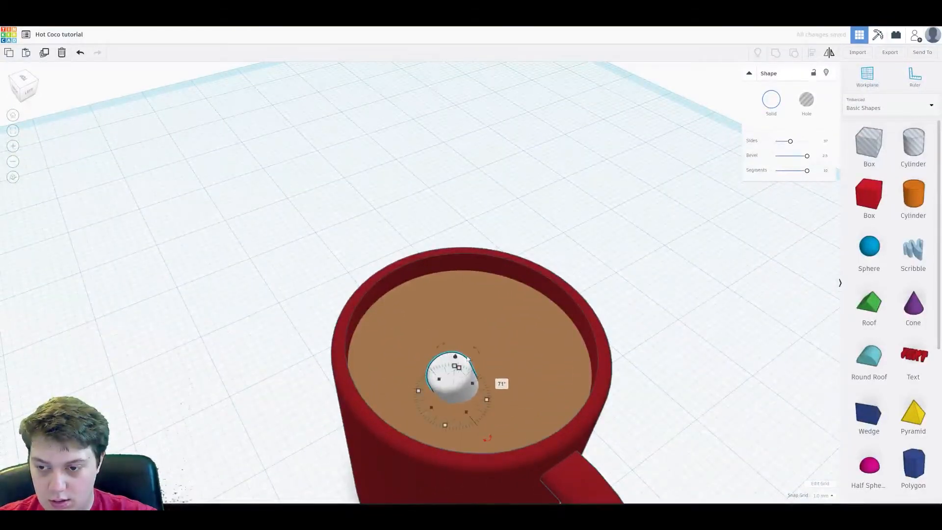
{"action": "left_click_drag", "start_coordinate": [480, 358], "coordinate": [489, 373]}
{"action": "right_click_drag", "start_coordinate": [496, 368], "coordinate": [337, 339]}
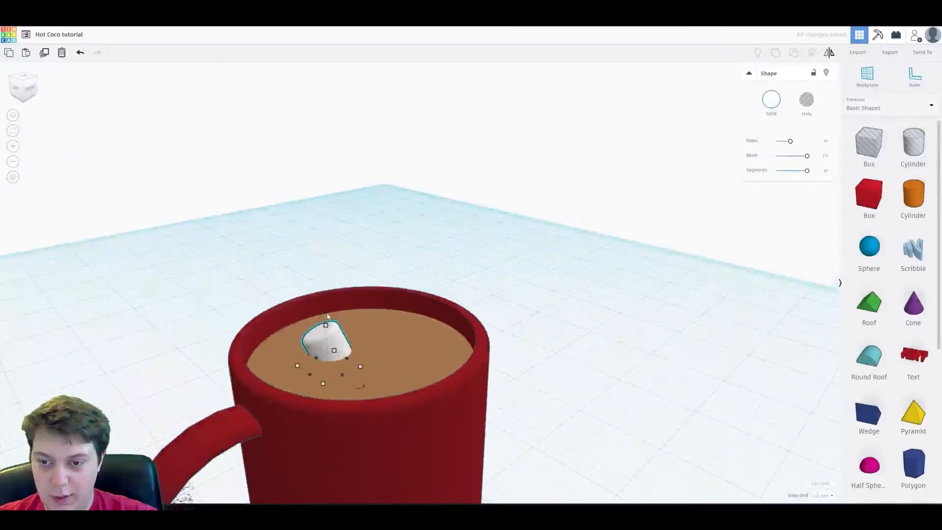
{"action": "left_click", "coordinate": [328, 324]}
{"action": "key", "text": "ctrl+z"}
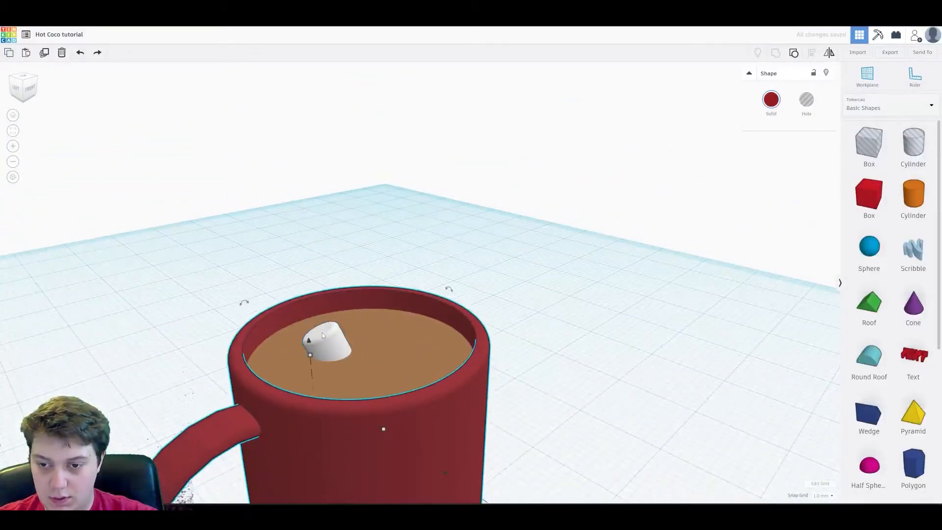
{"action": "left_click", "coordinate": [323, 334]}
{"action": "left_click_drag", "start_coordinate": [326, 315], "coordinate": [326, 318]}
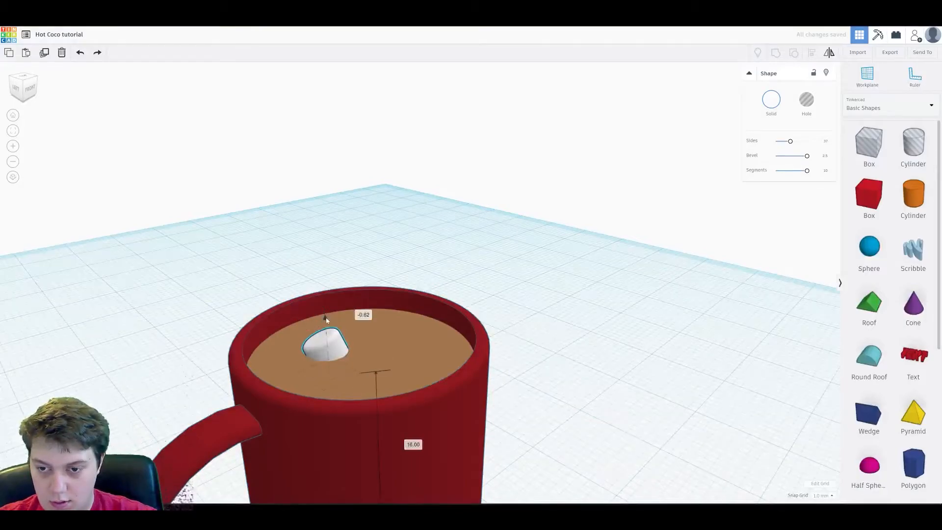
Duplicate the tilted marshmallow, move the copy to the right side of the cocoa and rotate it about 39°.
{"action": "key", "text": "ctrl+v"}
{"action": "left_click_drag", "start_coordinate": [375, 342], "coordinate": [410, 333]}
{"action": "left_click_drag", "start_coordinate": [383, 302], "coordinate": [419, 354]}
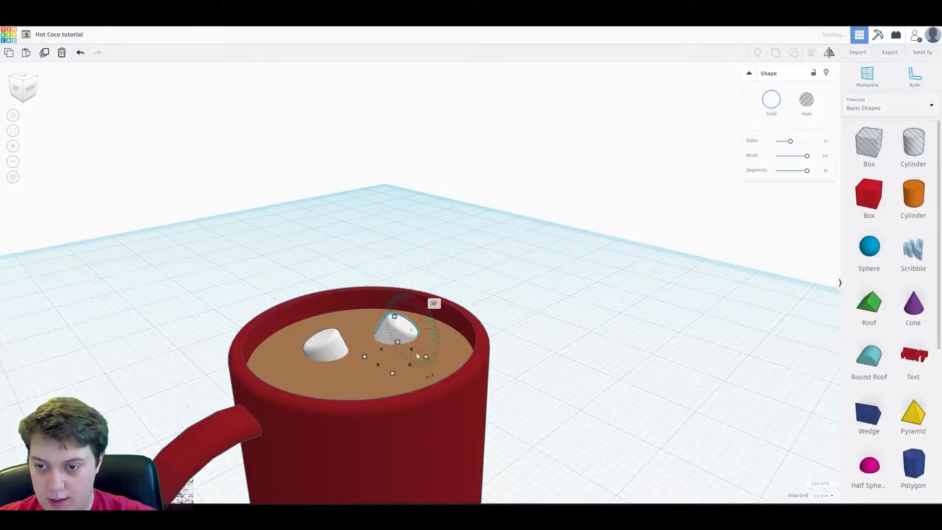
{"action": "key", "text": "Return"}
Duplicate both marshmallows into the front half of the mug, turned as a pair, and shift the back-left original toward the rim.
{"action": "right_click_drag", "start_coordinate": [418, 274], "coordinate": [319, 351]}
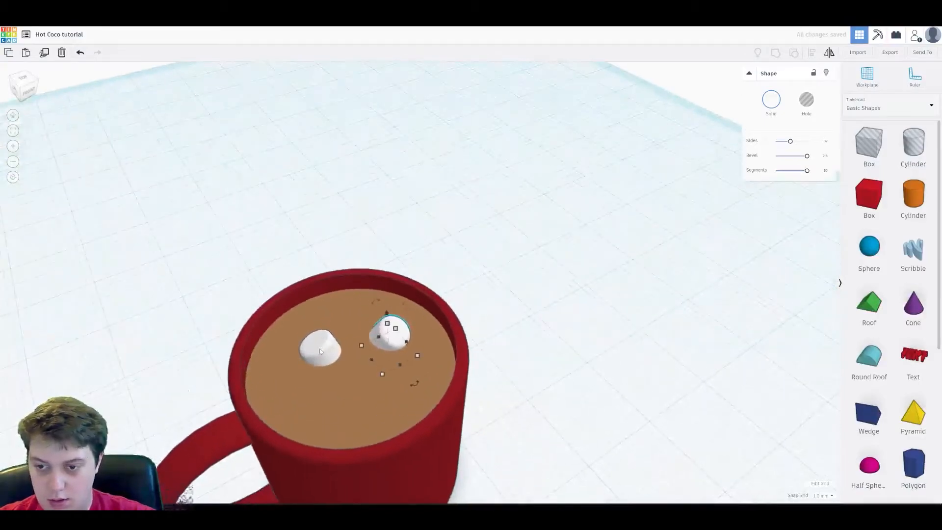
{"action": "left_click", "coordinate": [320, 349], "text": "shift"}
{"action": "left_click_drag", "start_coordinate": [382, 340], "coordinate": [363, 395], "text": "alt"}
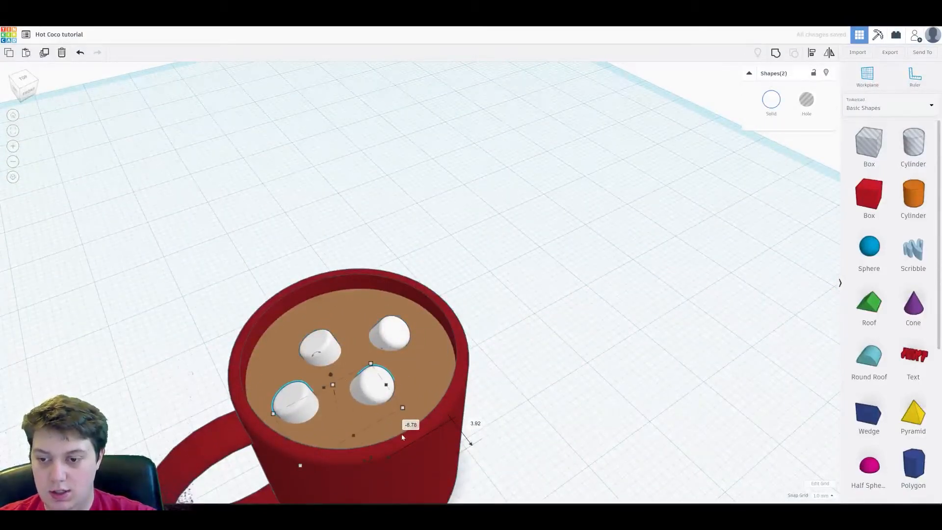
{"action": "left_click_drag", "start_coordinate": [375, 462], "coordinate": [391, 417]}
{"action": "left_click_drag", "start_coordinate": [356, 386], "coordinate": [353, 383]}
{"action": "left_click", "coordinate": [320, 340]}
{"action": "mouse_move", "coordinate": [323, 340]}
{"action": "left_mouse_down"}
{"action": "mouse_move", "coordinate": [312, 309]}
{"action": "mouse_move", "coordinate": [311, 327]}
{"action": "left_mouse_up"}
Try rotating the marshmallow nearest the mug's front rim and undo the change.
{"action": "left_click", "coordinate": [318, 428]}
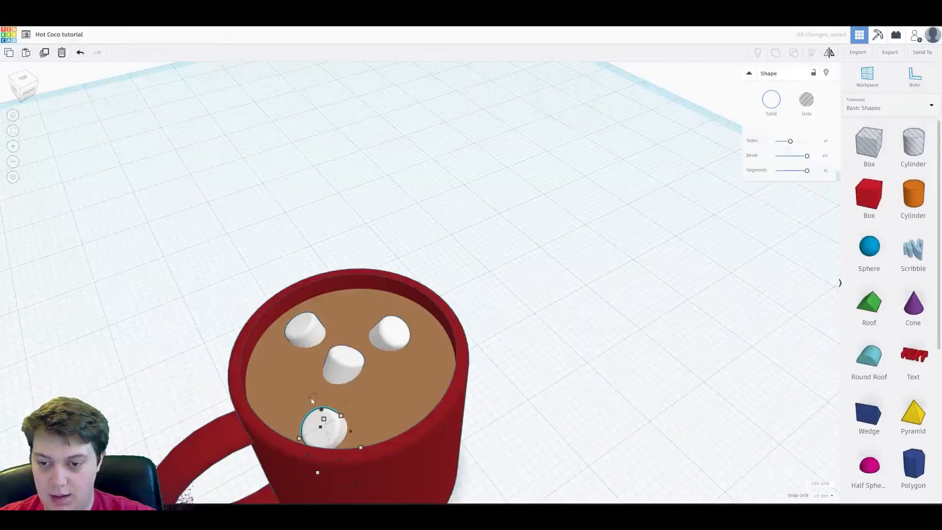
{"action": "mouse_move", "coordinate": [300, 410]}
{"action": "left_mouse_down"}
{"action": "mouse_move", "coordinate": [323, 417]}
{"action": "mouse_move", "coordinate": [307, 386]}
{"action": "mouse_move", "coordinate": [277, 409]}
{"action": "mouse_move", "coordinate": [312, 404]}
{"action": "left_mouse_up"}
{"action": "key", "text": "ctrl+z"}
{"action": "left_click", "coordinate": [328, 421]}
{"action": "left_click", "coordinate": [393, 411]}
Duplicate the front marshmallow, move the copy into a free spot on the cocoa and rotate it 90°.
{"action": "left_click", "coordinate": [325, 425]}
{"action": "right_click_drag", "start_coordinate": [317, 424], "coordinate": [447, 372]}
{"action": "key", "text": "ctrl+d"}
{"action": "left_click_drag", "start_coordinate": [443, 365], "coordinate": [468, 285]}
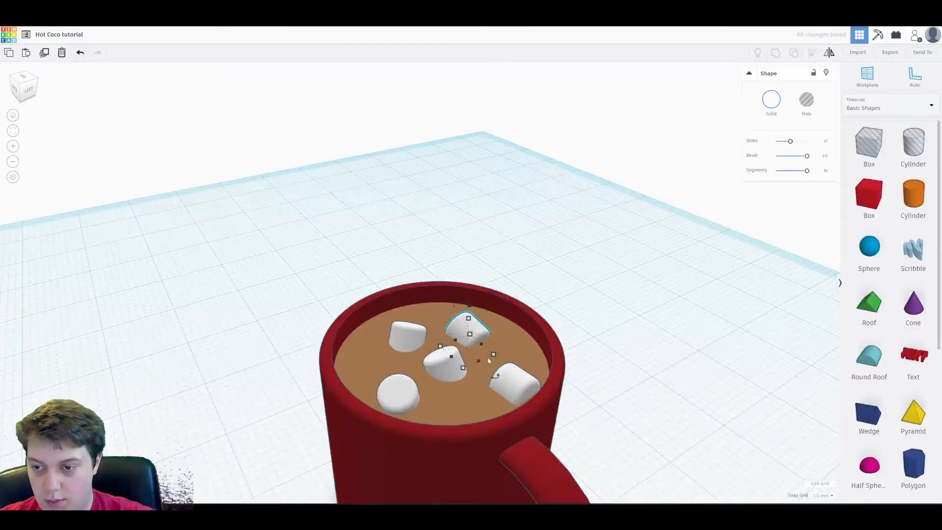
{"action": "left_click", "coordinate": [496, 374]}
{"action": "type", "text": "9"}
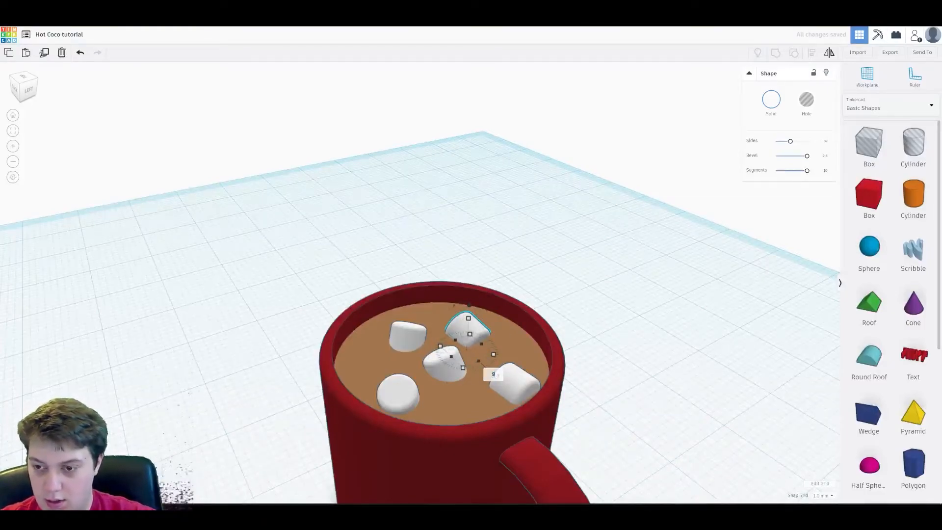
{"action": "type", "text": "0"}
{"action": "key", "text": "Return"}
Turn the middle marshmallow to a new angle and set it back in the centre among the others.
{"action": "right_click_drag", "start_coordinate": [519, 310], "coordinate": [386, 308]}
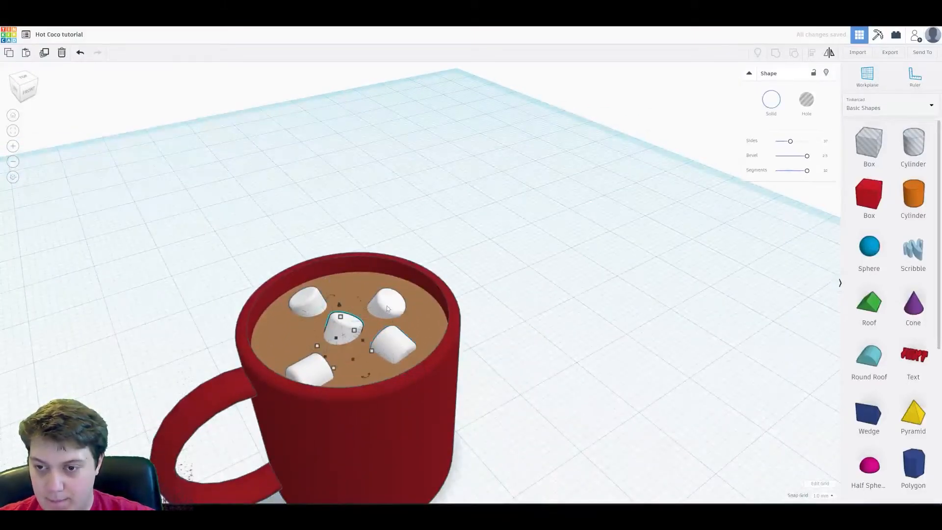
{"action": "left_click_drag", "start_coordinate": [340, 326], "coordinate": [319, 296]}
{"action": "left_click", "coordinate": [313, 311]}
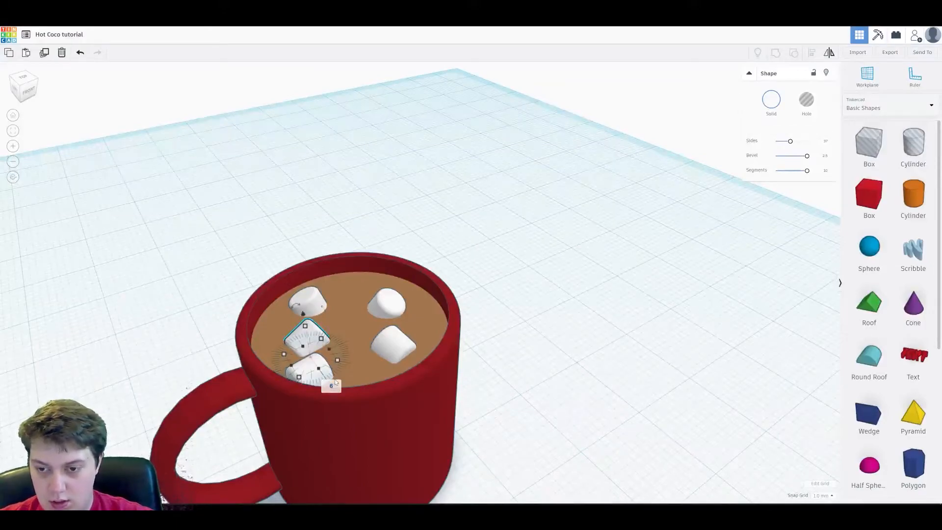
{"action": "left_click_drag", "start_coordinate": [336, 383], "coordinate": [337, 379]}
{"action": "right_click_drag", "start_coordinate": [337, 378], "coordinate": [368, 396]}
{"action": "left_click_drag", "start_coordinate": [328, 359], "coordinate": [358, 341]}
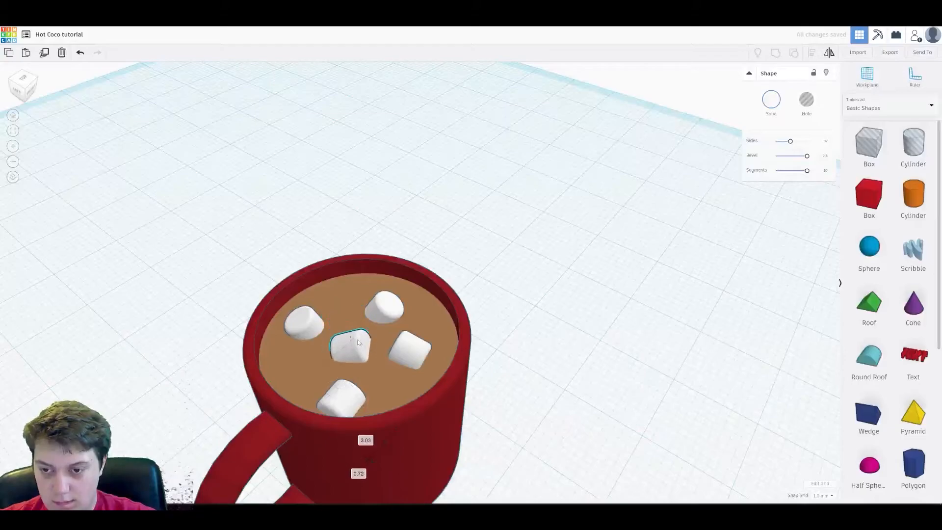
{"action": "left_click", "coordinate": [489, 334]}
Duplicate the upright marshmallow near the rim, place the copy in the gap beside it and tilt the copy.
{"action": "right_click_drag", "start_coordinate": [489, 334], "coordinate": [532, 378]}
{"action": "left_click", "coordinate": [412, 338]}
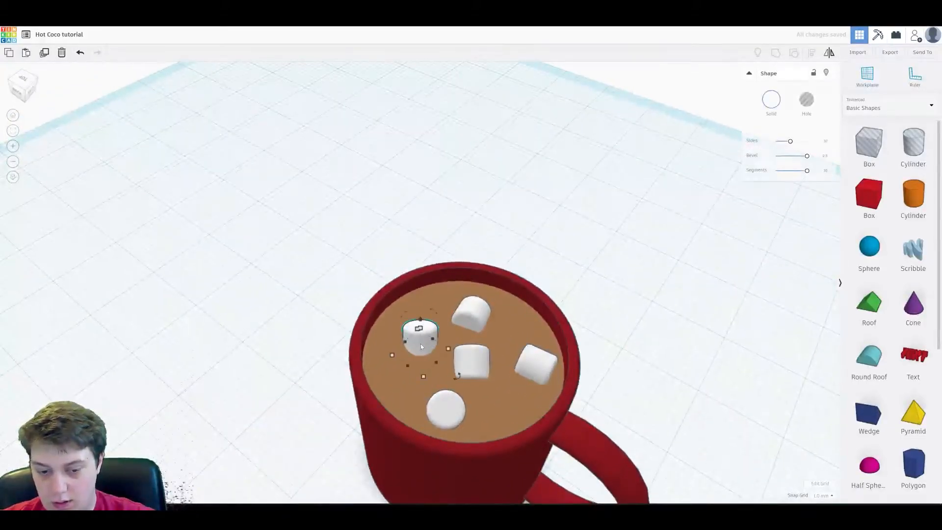
{"action": "key", "text": "ctrl+v"}
{"action": "left_click_drag", "start_coordinate": [451, 342], "coordinate": [405, 375]}
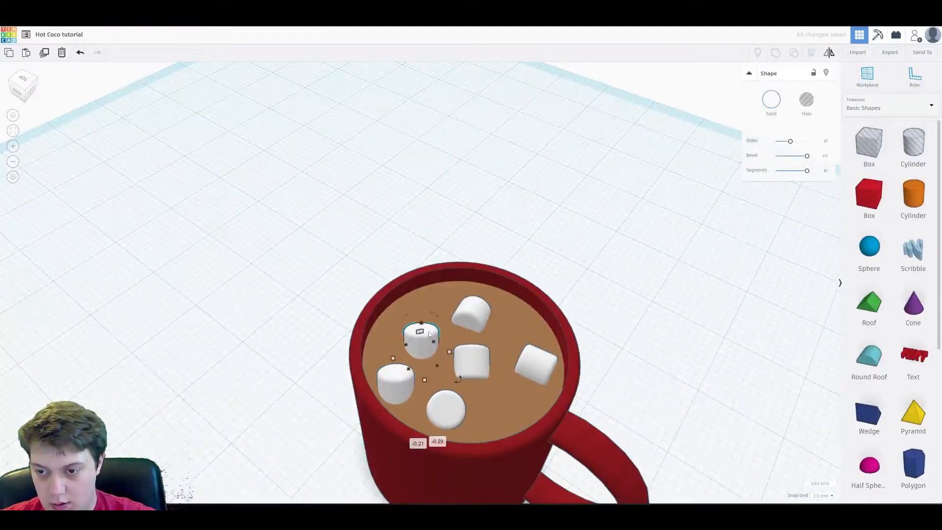
{"action": "left_click", "coordinate": [395, 383]}
{"action": "left_click_drag", "start_coordinate": [414, 357], "coordinate": [403, 379]}
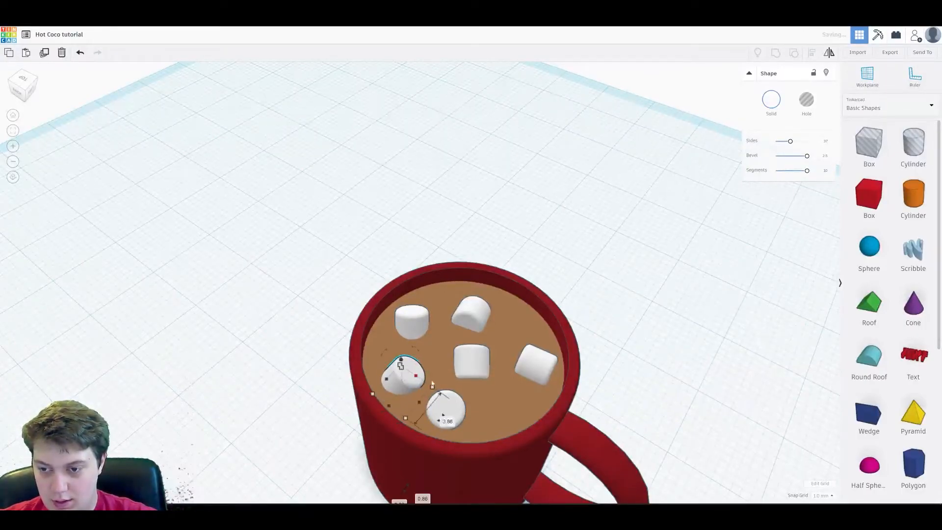
Nudge the back marshmallow on the handle side into a better spacing from the others.
{"action": "left_click", "coordinate": [603, 307]}
{"action": "right_click_drag", "start_coordinate": [603, 307], "coordinate": [273, 289]}
{"action": "left_click", "coordinate": [283, 325]}
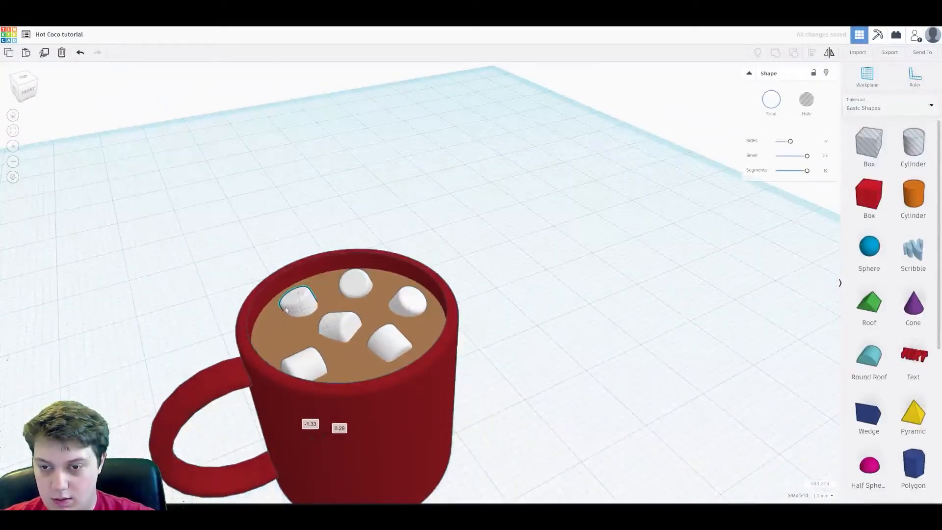
{"action": "left_click_drag", "start_coordinate": [285, 307], "coordinate": [286, 308]}
{"action": "middle_click_drag", "start_coordinate": [503, 305], "coordinate": [566, 274]}
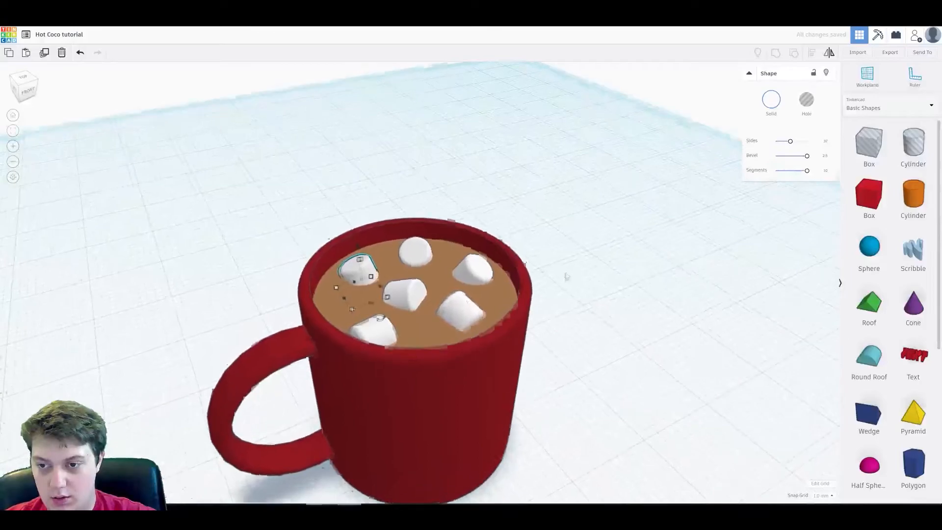
{"action": "left_click", "coordinate": [608, 358]}
{"action": "right_click_drag", "start_coordinate": [608, 358], "coordinate": [537, 402]}
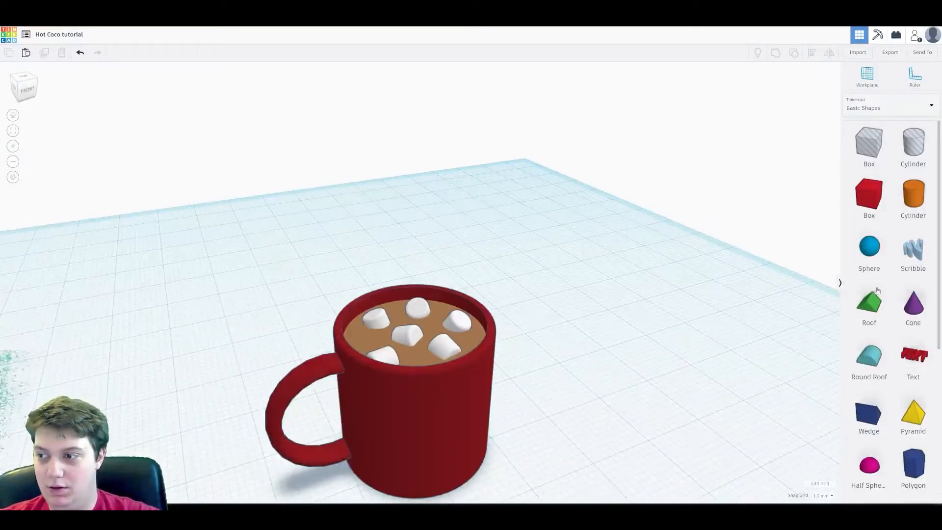
Place a Scribble beside the mug and draw steam as three curved vertical strokes plus a short dash, redrawing the leftmost curve once.
{"action": "left_click", "coordinate": [913, 250]}
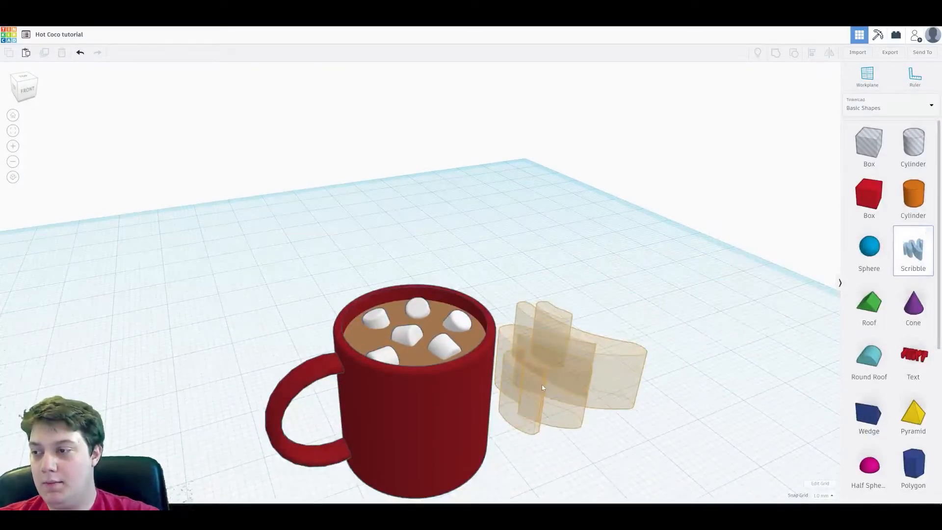
{"action": "left_click", "coordinate": [543, 387]}
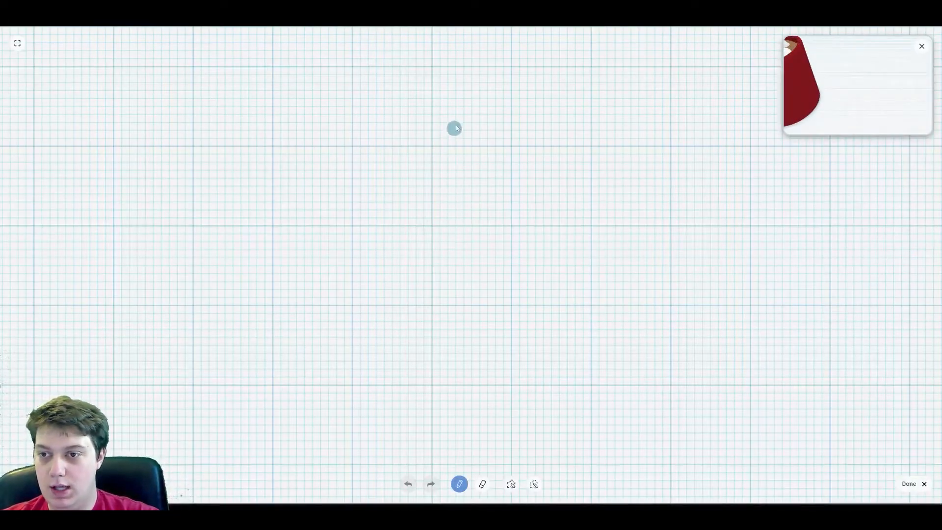
{"action": "mouse_move", "coordinate": [444, 130]}
{"action": "left_mouse_down"}
{"action": "mouse_move", "coordinate": [408, 223]}
{"action": "mouse_move", "coordinate": [448, 361]}
{"action": "mouse_move", "coordinate": [440, 433]}
{"action": "left_mouse_up"}
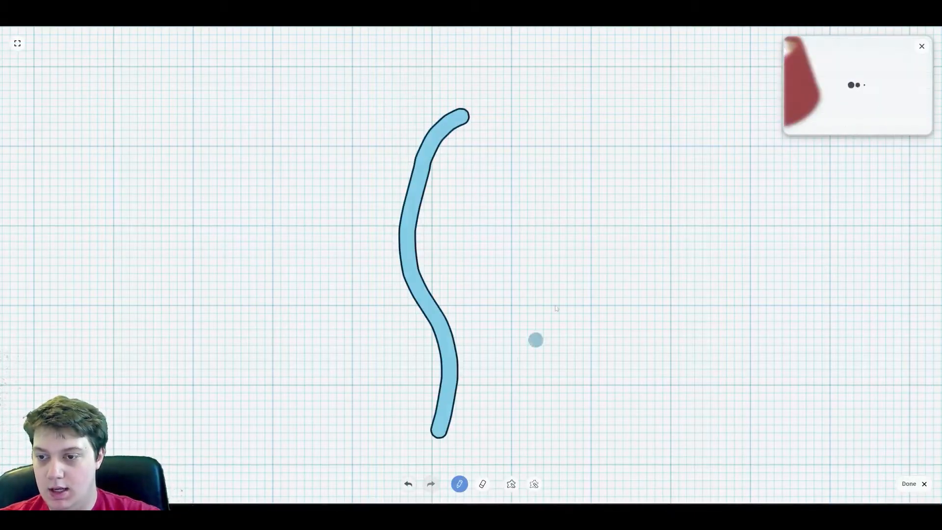
{"action": "left_click_drag", "start_coordinate": [577, 243], "coordinate": [543, 463]}
{"action": "left_click_drag", "start_coordinate": [359, 409], "coordinate": [336, 214]}
{"action": "key", "text": "ctrl+z"}
{"action": "mouse_move", "coordinate": [366, 292]}
{"action": "left_mouse_down"}
{"action": "mouse_move", "coordinate": [338, 368]}
{"action": "mouse_move", "coordinate": [373, 442]}
{"action": "left_mouse_up"}
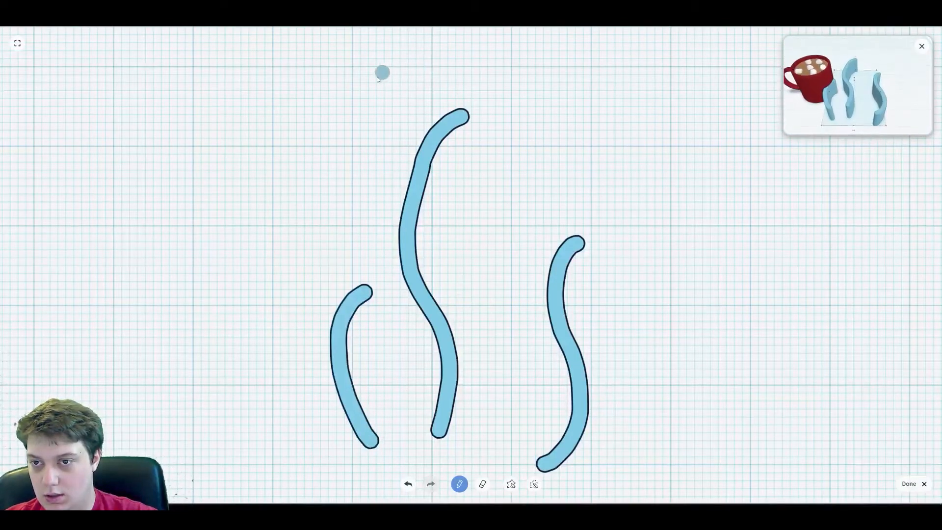
{"action": "left_click_drag", "start_coordinate": [367, 87], "coordinate": [357, 137]}
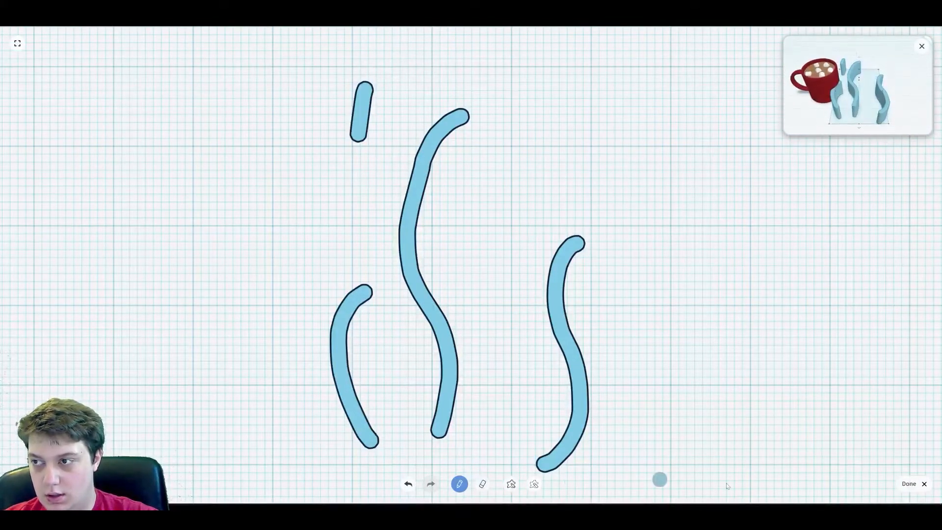
{"action": "left_click", "coordinate": [911, 485]}
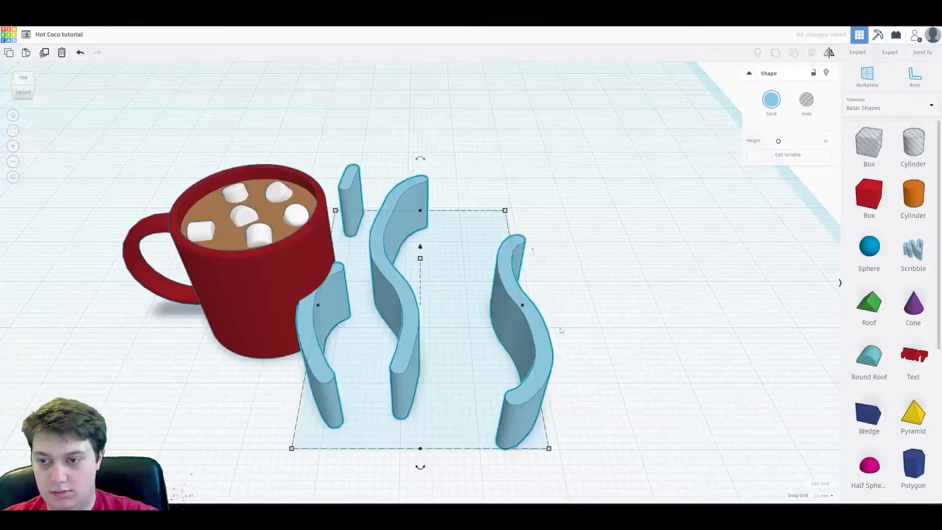
Lower the steam scribble's height to 4 mm and make it transparent light grey.
{"action": "left_click_drag", "start_coordinate": [420, 258], "coordinate": [420, 287]}
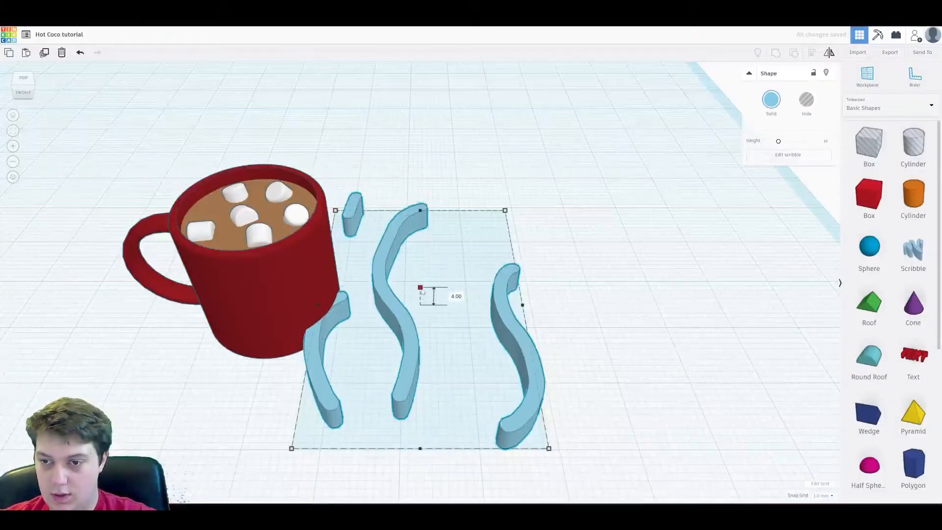
{"action": "left_click", "coordinate": [780, 108]}
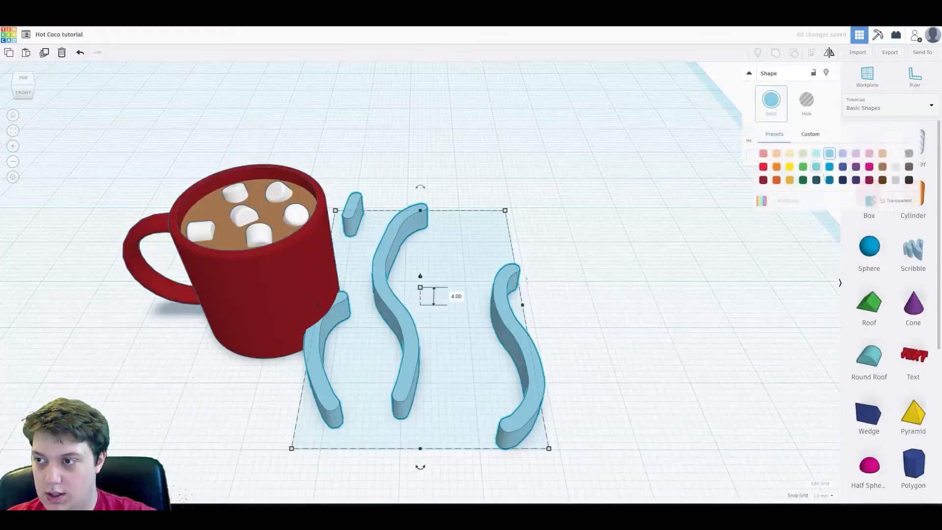
{"action": "left_click", "coordinate": [883, 201]}
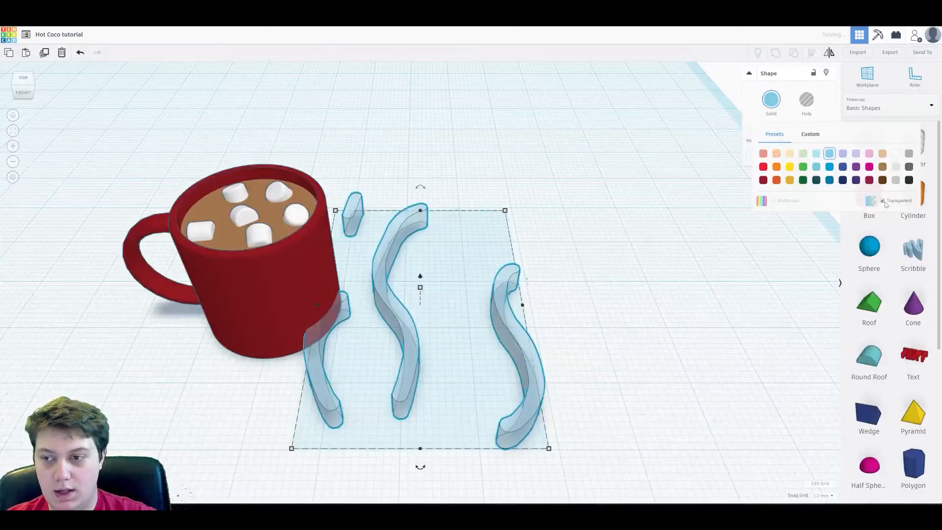
{"action": "left_click", "coordinate": [897, 168]}
Stand the steam scribble upright and position it over the mug so the strokes rise from the cocoa.
{"action": "right_click_drag", "start_coordinate": [467, 201], "coordinate": [438, 220]}
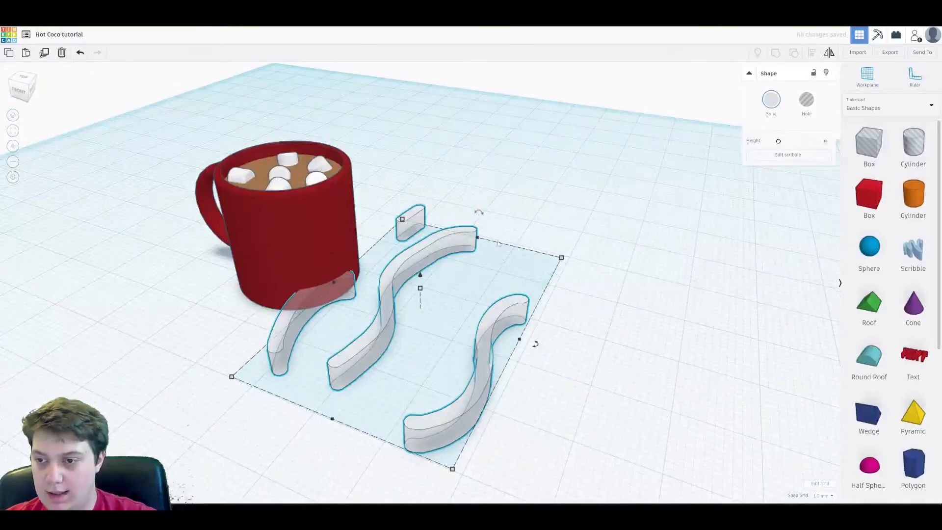
{"action": "mouse_move", "coordinate": [332, 254]}
{"action": "left_mouse_down"}
{"action": "mouse_move", "coordinate": [320, 257]}
{"action": "mouse_move", "coordinate": [431, 167]}
{"action": "mouse_move", "coordinate": [412, 300]}
{"action": "mouse_move", "coordinate": [313, 239]}
{"action": "mouse_move", "coordinate": [301, 147]}
{"action": "mouse_move", "coordinate": [314, 37]}
{"action": "left_mouse_up"}
{"action": "middle_click_drag", "start_coordinate": [295, 68], "coordinate": [405, 202]}
{"action": "left_click_drag", "start_coordinate": [417, 191], "coordinate": [417, 129]}
{"action": "left_click_drag", "start_coordinate": [414, 265], "coordinate": [406, 282]}
{"action": "left_click_drag", "start_coordinate": [404, 143], "coordinate": [406, 224]}
{"action": "right_click_drag", "start_coordinate": [442, 261], "coordinate": [499, 341]}
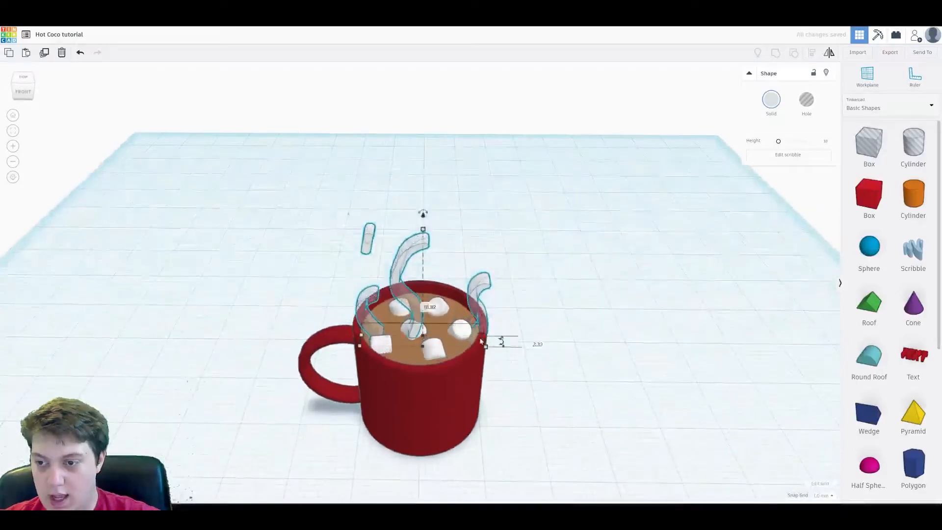
Narrow the steam scribble to fit within the mug's opening and shift it slightly toward the handle.
{"action": "left_click_drag", "start_coordinate": [485, 345], "coordinate": [473, 346]}
{"action": "left_click", "coordinate": [474, 235]}
{"action": "right_click_drag", "start_coordinate": [474, 234], "coordinate": [478, 134]}
{"action": "left_click_drag", "start_coordinate": [422, 289], "coordinate": [418, 289]}
{"action": "left_click", "coordinate": [544, 252]}
{"action": "right_click_drag", "start_coordinate": [544, 253], "coordinate": [371, 228]}
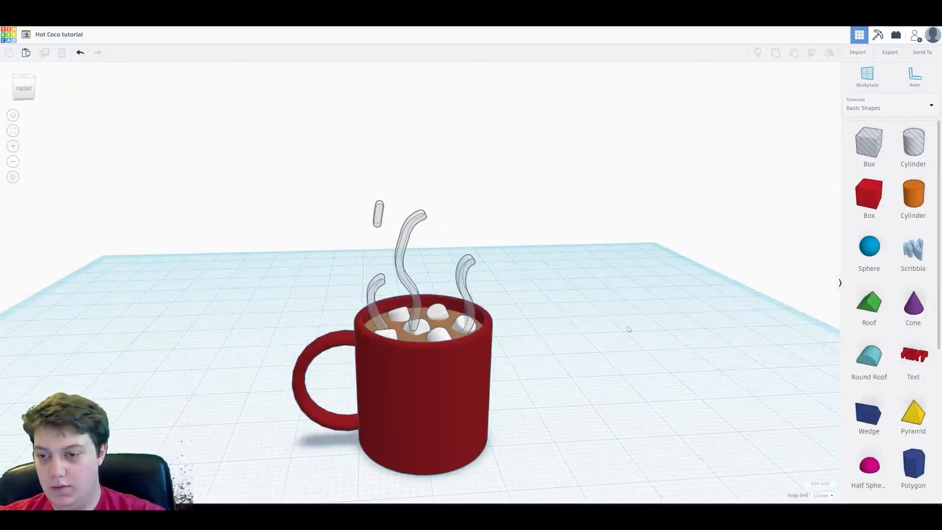
Place a second Scribble beside the mug and draw three curved vertical strokes of different lengths, redrawing the misdrawn attempts.
{"action": "mouse_move", "coordinate": [908, 250]}
{"action": "left_mouse_down"}
{"action": "mouse_move", "coordinate": [555, 339]}
{"action": "mouse_move", "coordinate": [608, 388]}
{"action": "left_mouse_up"}
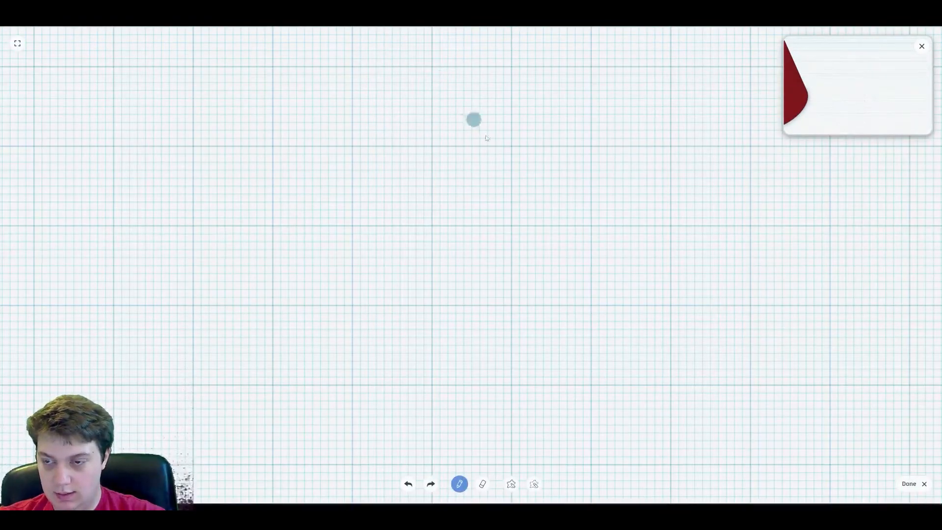
{"action": "left_click_drag", "start_coordinate": [512, 378], "coordinate": [536, 139]}
{"action": "key", "text": "ctrl+z"}
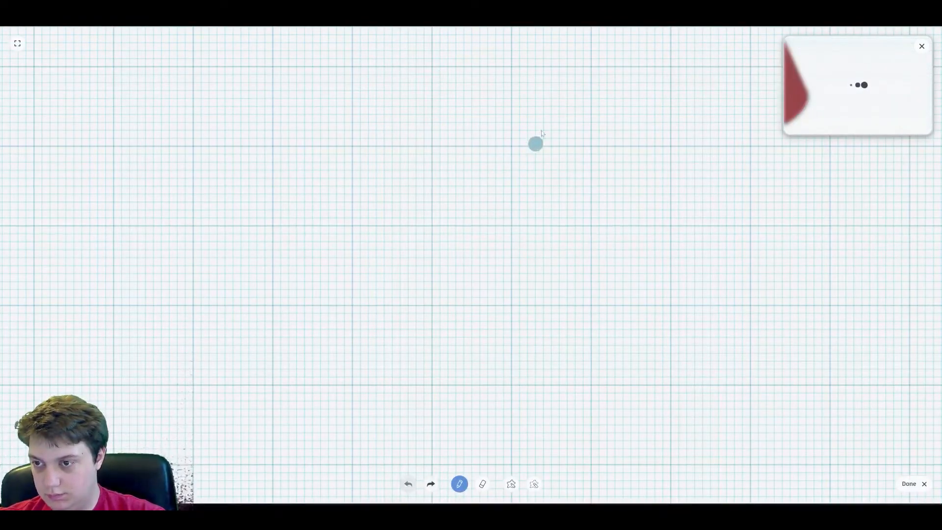
{"action": "mouse_move", "coordinate": [545, 105]}
{"action": "left_mouse_down"}
{"action": "mouse_move", "coordinate": [544, 130]}
{"action": "mouse_move", "coordinate": [503, 205]}
{"action": "mouse_move", "coordinate": [513, 305]}
{"action": "mouse_move", "coordinate": [561, 412]}
{"action": "left_mouse_up"}
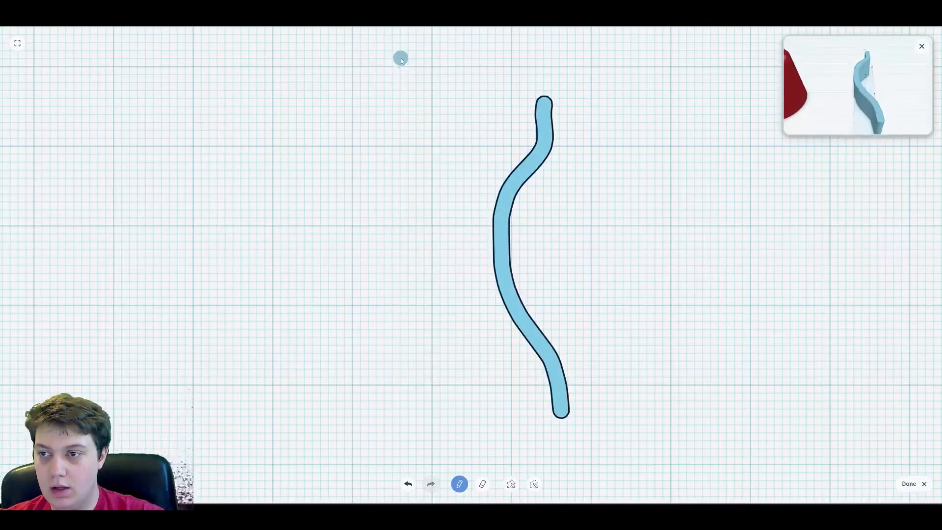
{"action": "mouse_move", "coordinate": [317, 193]}
{"action": "left_mouse_down"}
{"action": "mouse_move", "coordinate": [330, 271]}
{"action": "mouse_move", "coordinate": [318, 397]}
{"action": "left_mouse_up"}
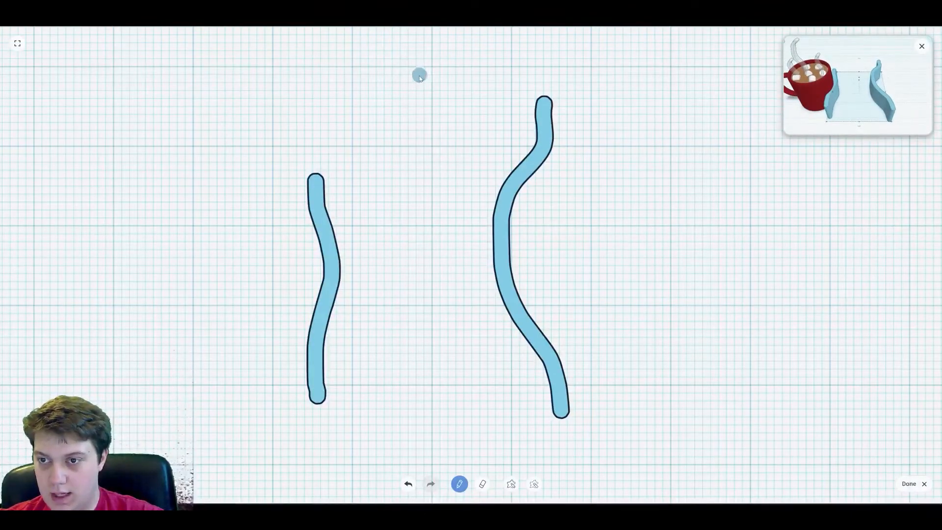
{"action": "mouse_move", "coordinate": [420, 86]}
{"action": "left_mouse_down"}
{"action": "mouse_move", "coordinate": [409, 126]}
{"action": "mouse_move", "coordinate": [425, 199]}
{"action": "mouse_move", "coordinate": [397, 285]}
{"action": "left_mouse_up"}
{"action": "key", "text": "ctrl+z"}
{"action": "mouse_move", "coordinate": [408, 251]}
{"action": "left_mouse_down"}
{"action": "mouse_move", "coordinate": [433, 316]}
{"action": "mouse_move", "coordinate": [428, 416]}
{"action": "left_mouse_up"}
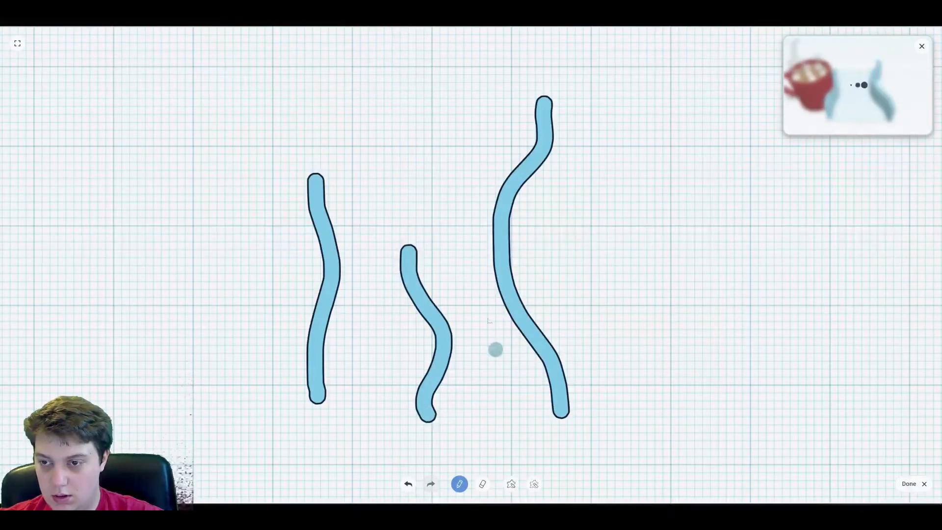
Add a short dash and a small curved stroke above the three long steam strokes and finish the scribble.
{"action": "left_click_drag", "start_coordinate": [343, 55], "coordinate": [344, 83]}
{"action": "left_click_drag", "start_coordinate": [495, 55], "coordinate": [496, 94]}
{"action": "key", "text": "ctrl+z"}
{"action": "left_click_drag", "start_coordinate": [495, 60], "coordinate": [457, 158]}
{"action": "key", "text": "ctrl+z"}
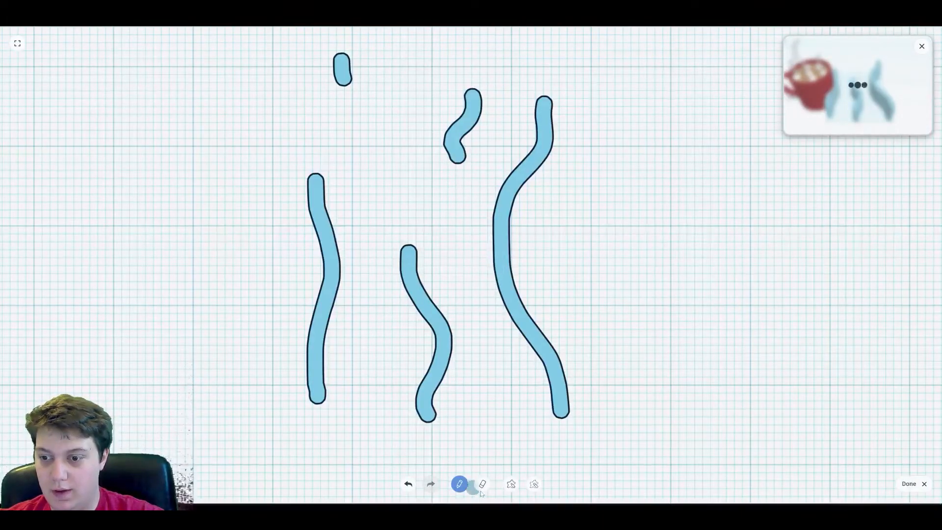
{"action": "left_click", "coordinate": [912, 484]}
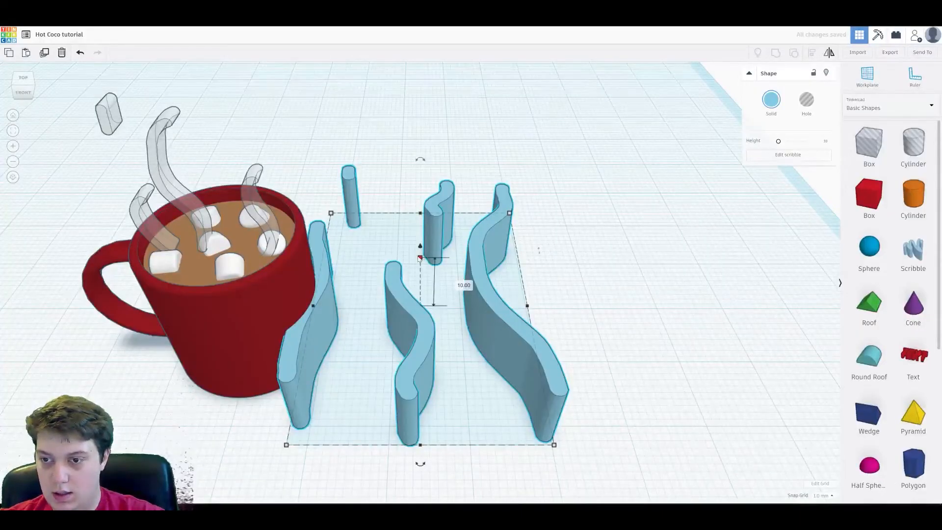
Make the second steam scribble transparent and white.
{"action": "right_click_drag", "start_coordinate": [422, 295], "coordinate": [421, 233]}
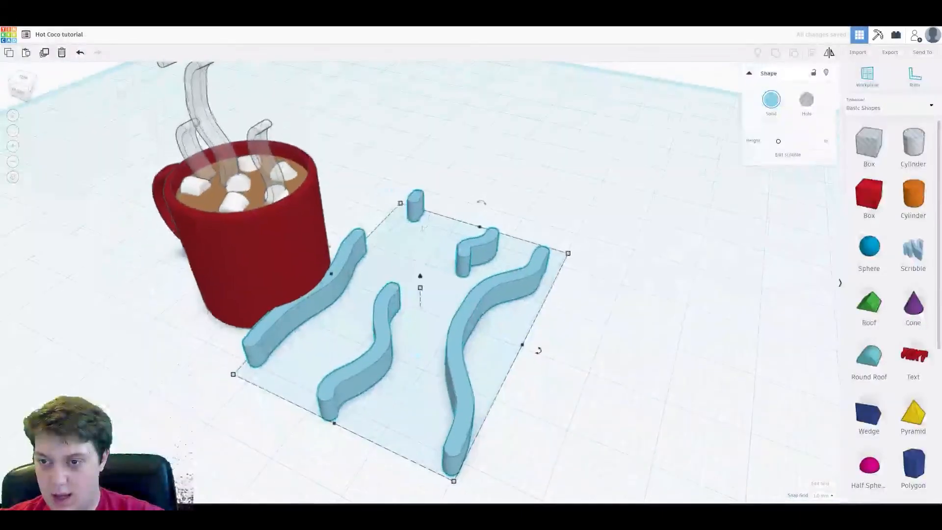
{"action": "left_click", "coordinate": [771, 100]}
{"action": "left_click", "coordinate": [882, 201]}
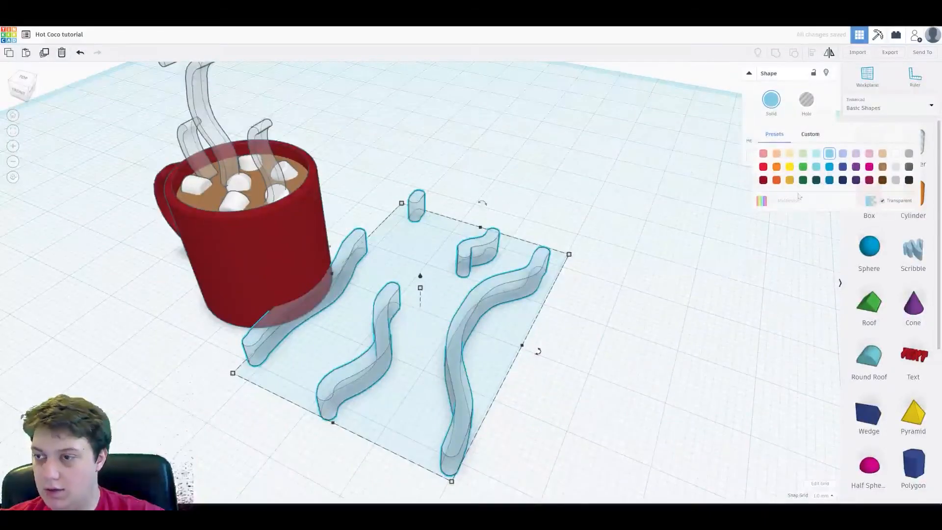
{"action": "left_click", "coordinate": [896, 155]}
{"action": "left_click", "coordinate": [776, 108]}
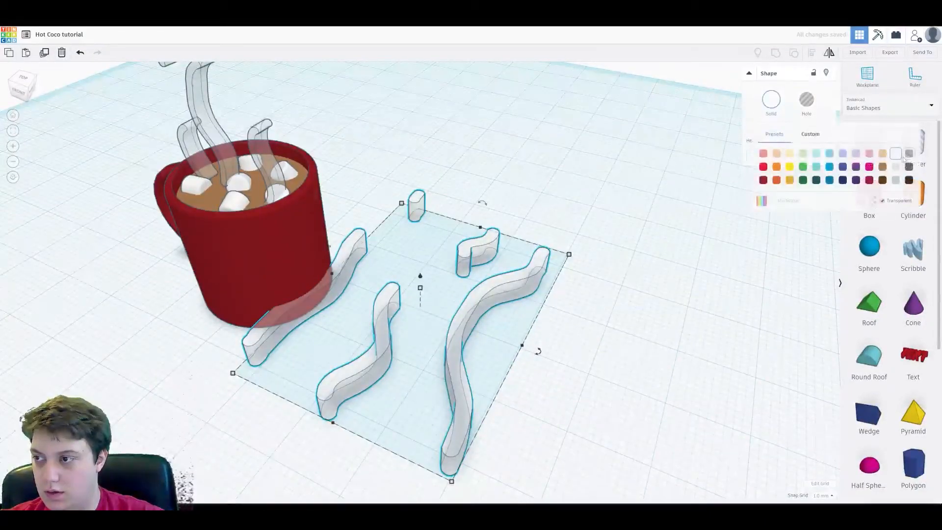
Stand the second steam scribble upright and position it over the cocoa, crossing the first one at a right angle.
{"action": "left_click", "coordinate": [508, 263]}
{"action": "mouse_move", "coordinate": [367, 248]}
{"action": "left_mouse_down"}
{"action": "mouse_move", "coordinate": [406, 257]}
{"action": "mouse_move", "coordinate": [362, 270]}
{"action": "mouse_move", "coordinate": [345, 315]}
{"action": "left_mouse_up"}
{"action": "left_click_drag", "start_coordinate": [471, 171], "coordinate": [477, 98], "text": "shift"}
{"action": "left_click_drag", "start_coordinate": [470, 258], "coordinate": [294, 234]}
{"action": "middle_click_drag", "start_coordinate": [354, 135], "coordinate": [526, 244]}
{"action": "left_click_drag", "start_coordinate": [440, 206], "coordinate": [444, 128]}
{"action": "left_click_drag", "start_coordinate": [469, 246], "coordinate": [478, 294]}
{"action": "mouse_move", "coordinate": [507, 337]}
{"action": "left_mouse_down"}
{"action": "mouse_move", "coordinate": [522, 315]}
{"action": "mouse_move", "coordinate": [501, 232]}
{"action": "left_mouse_up"}
{"action": "right_click_drag", "start_coordinate": [482, 249], "coordinate": [347, 224]}
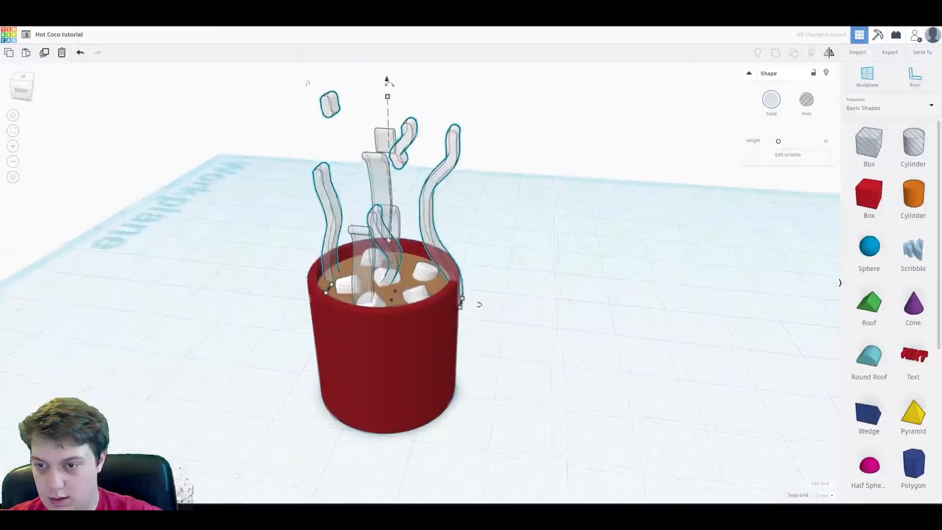
Narrow the second steam scribble slightly so its outer stroke fits inside the mug's rim.
{"action": "scroll", "coordinate": [486, 306], "scroll_direction": "up", "scroll_amount": 3}
{"action": "mouse_move", "coordinate": [471, 314]}
{"action": "mouse_move", "coordinate": [470, 314]}
{"action": "left_mouse_down"}
{"action": "mouse_move", "coordinate": [452, 304]}
{"action": "mouse_move", "coordinate": [458, 311]}
{"action": "left_mouse_up"}
Align both steam scribbles with the mug's center in the front-to-back direction.
{"action": "left_click", "coordinate": [363, 166], "text": "shift"}
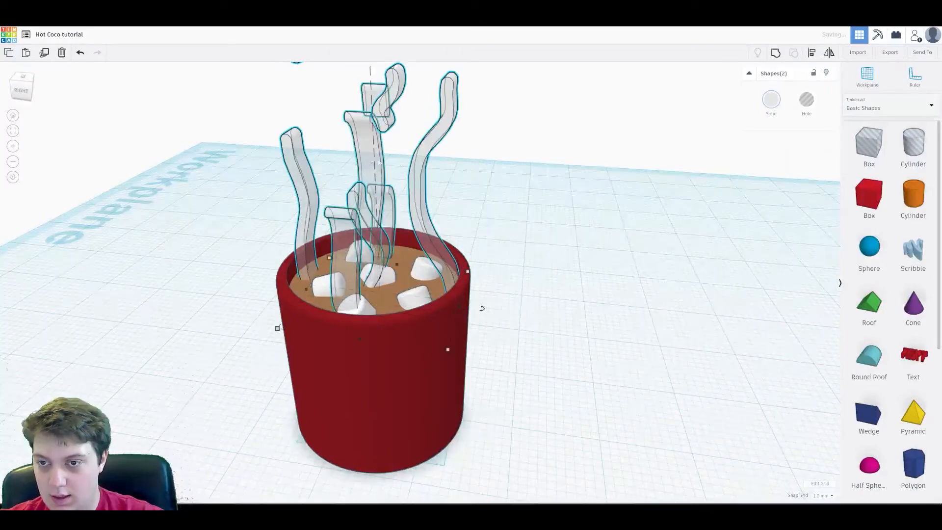
{"action": "key", "text": "ctrl+a"}
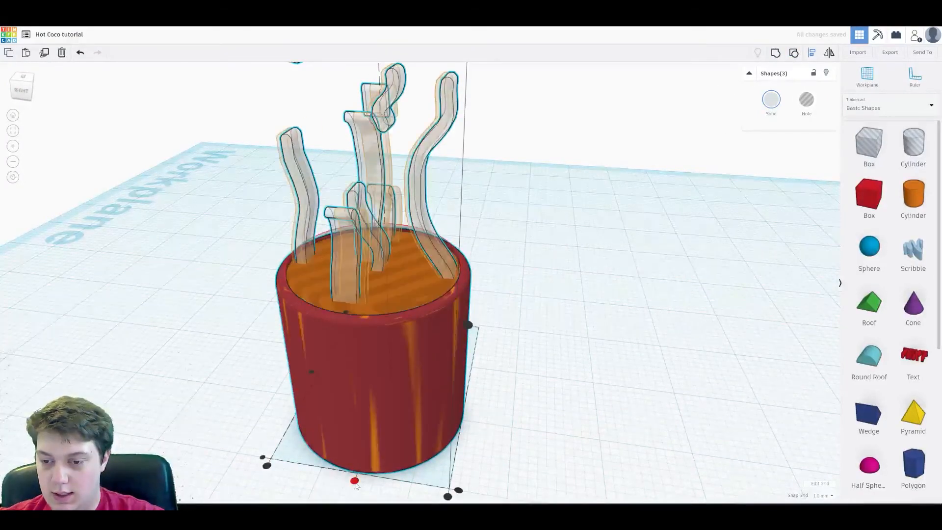
{"action": "left_click", "coordinate": [354, 482]}
{"action": "left_click", "coordinate": [591, 346]}
Group the two steam scribbles into one shape.
{"action": "right_click_drag", "start_coordinate": [591, 346], "coordinate": [325, 135]}
{"action": "left_click_drag", "start_coordinate": [326, 135], "coordinate": [457, 147]}
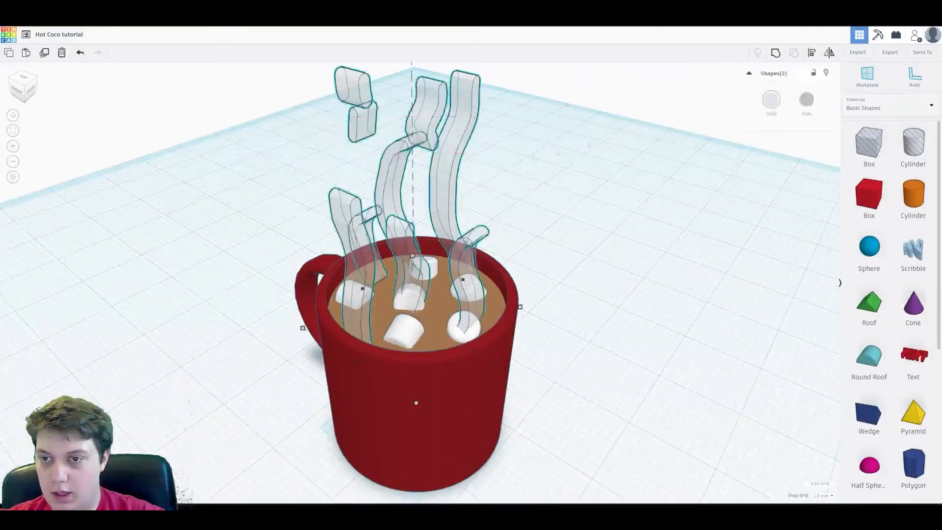
{"action": "left_click", "coordinate": [776, 53]}
{"action": "left_click", "coordinate": [587, 293]}
Group the six marshmallows, the cocoa and the mug into one shape, leaving the steam out.
{"action": "right_click_drag", "start_coordinate": [561, 343], "coordinate": [431, 343]}
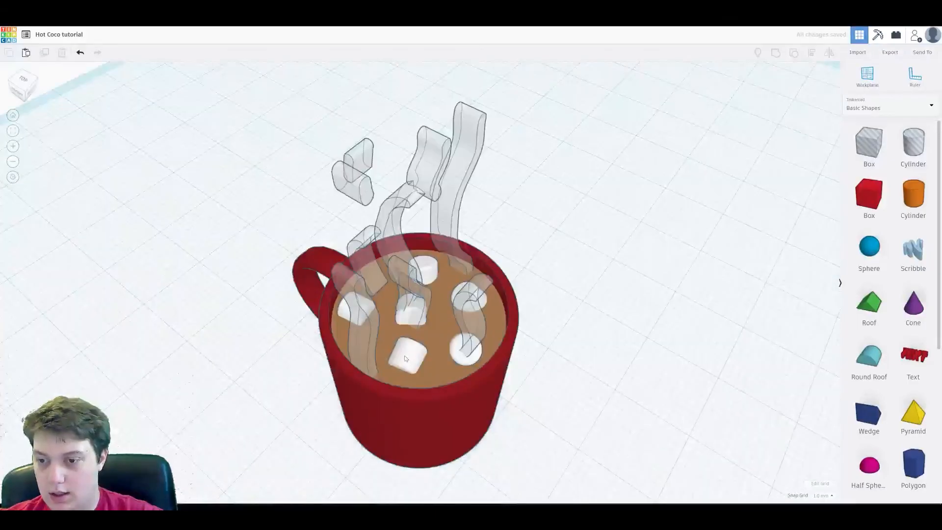
{"action": "left_click", "coordinate": [408, 352]}
{"action": "left_click", "coordinate": [349, 314], "text": "shift"}
{"action": "left_click", "coordinate": [411, 310], "text": "shift"}
{"action": "left_click", "coordinate": [400, 327], "text": "shift"}
{"action": "left_click", "coordinate": [425, 269], "text": "shift"}
{"action": "left_click", "coordinate": [462, 298], "text": "shift"}
{"action": "left_click", "coordinate": [453, 328], "text": "shift"}
{"action": "left_click", "coordinate": [458, 357], "text": "shift"}
{"action": "left_click", "coordinate": [444, 374], "text": "shift"}
{"action": "left_click", "coordinate": [434, 421], "text": "shift"}
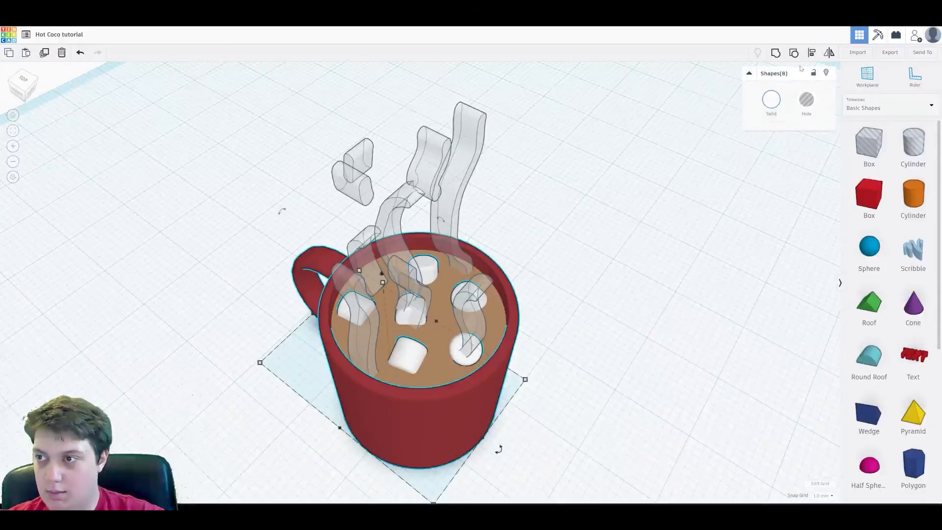
{"action": "key", "text": "ctrl+g"}
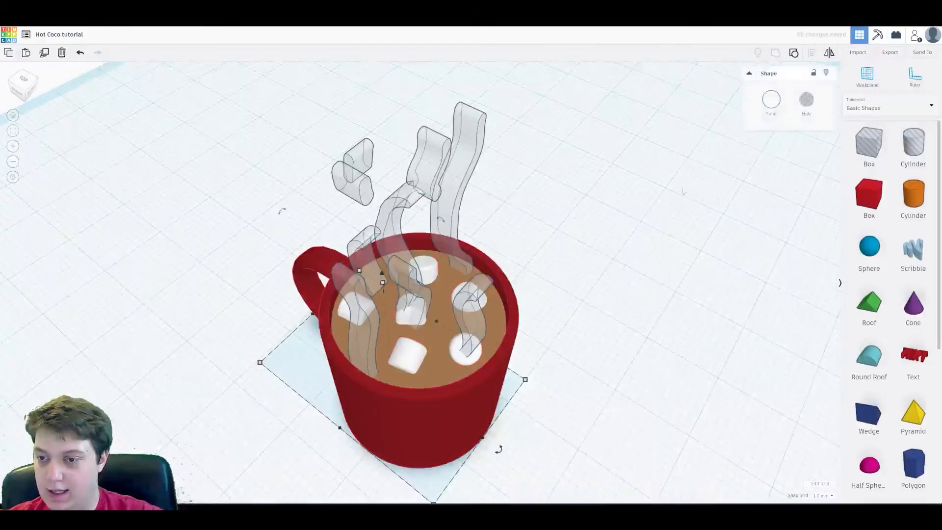
{"action": "left_click", "coordinate": [643, 284]}
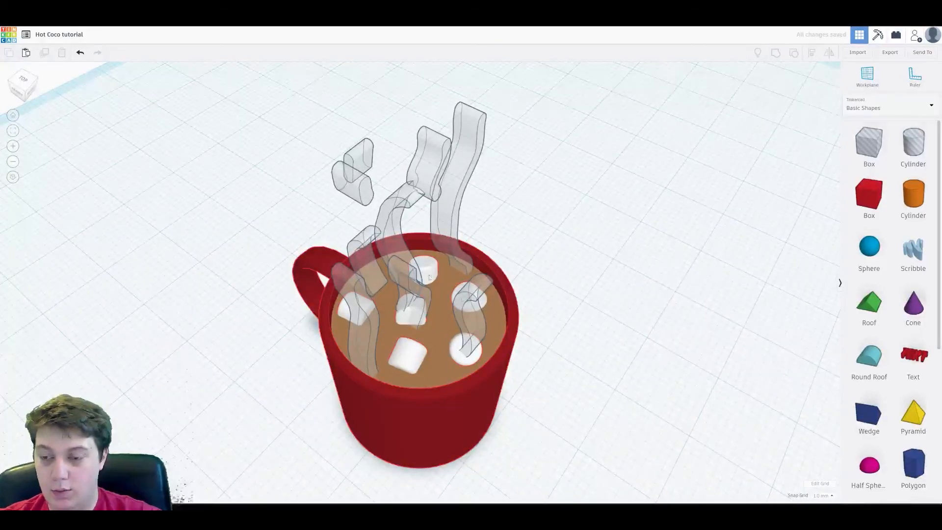
Turn on Multicolor for the grouped mug to restore the red, brown and white parts.
{"action": "left_click", "coordinate": [437, 374]}
{"action": "left_click", "coordinate": [775, 100]}
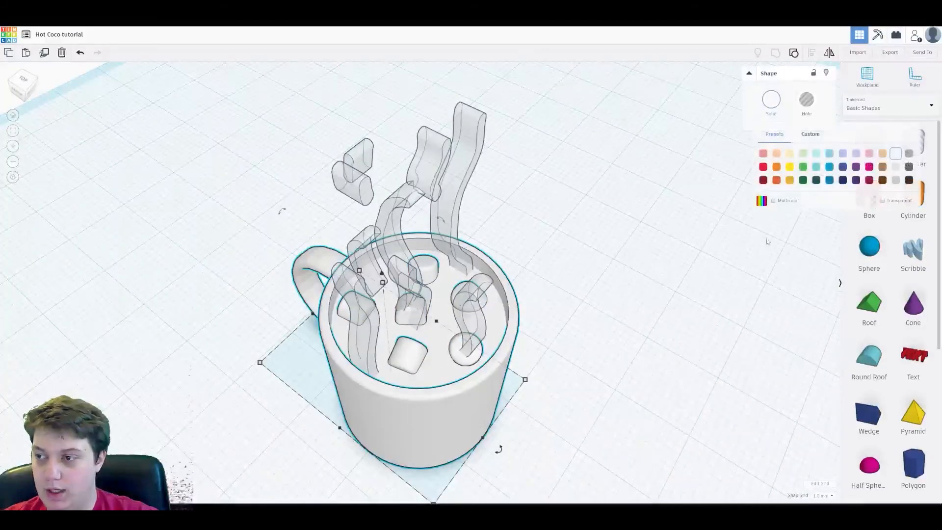
{"action": "left_click", "coordinate": [773, 201]}
{"action": "left_click", "coordinate": [584, 322]}
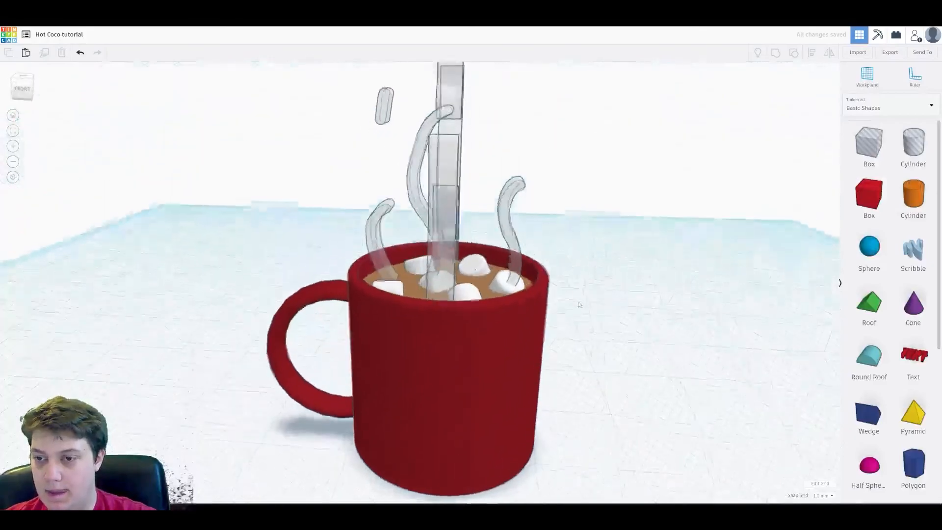
{"action": "right_click_drag", "start_coordinate": [580, 305], "coordinate": [563, 251]}
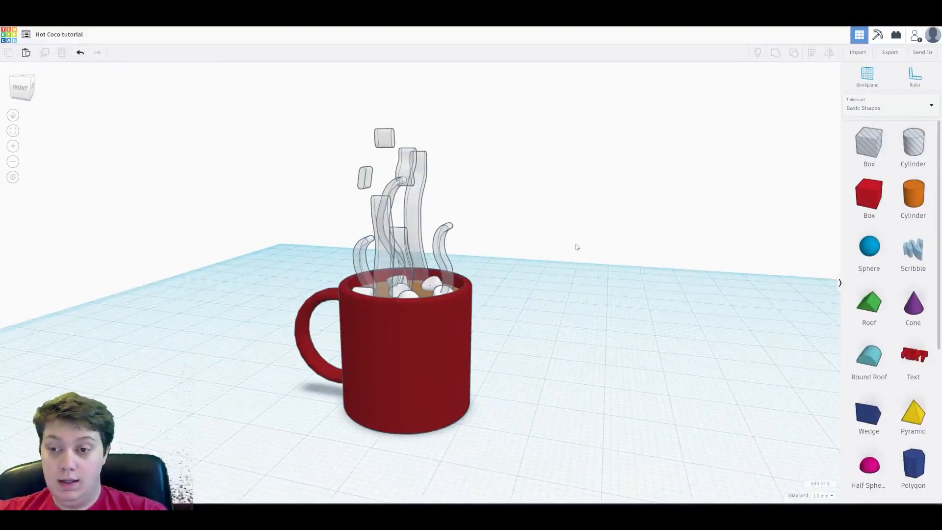